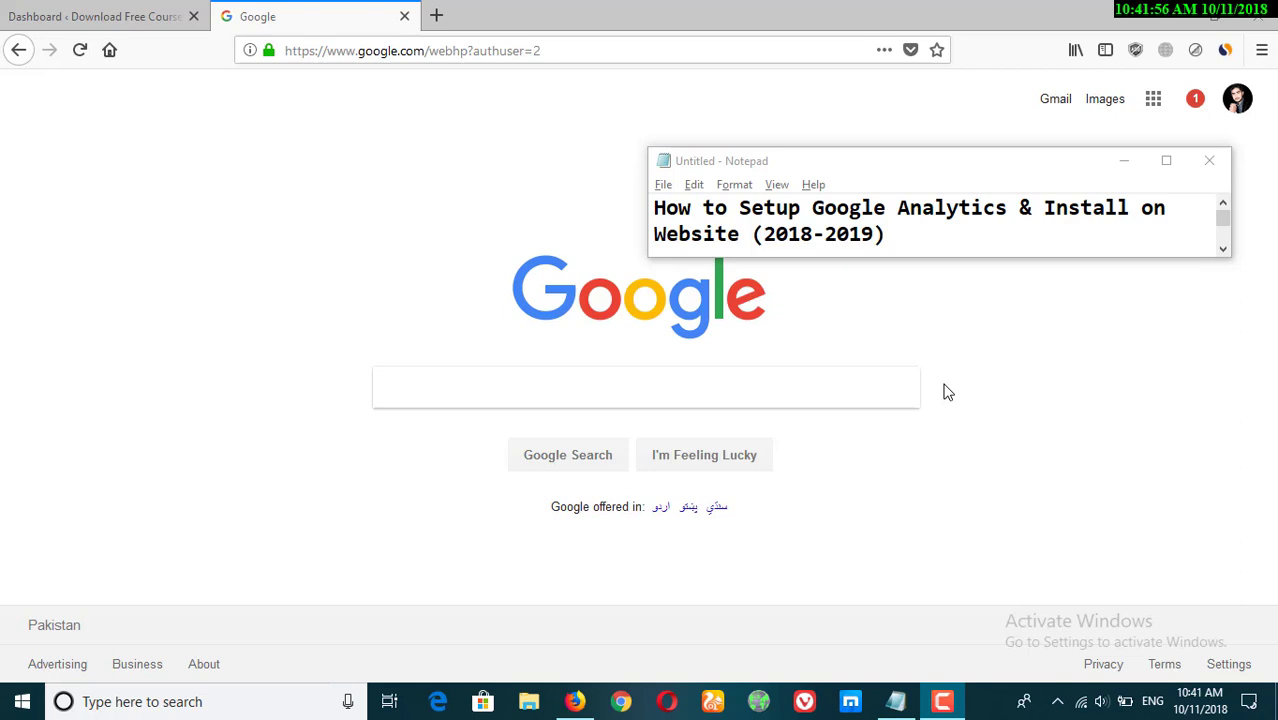
Search Google for google analytics.
click(552, 399)
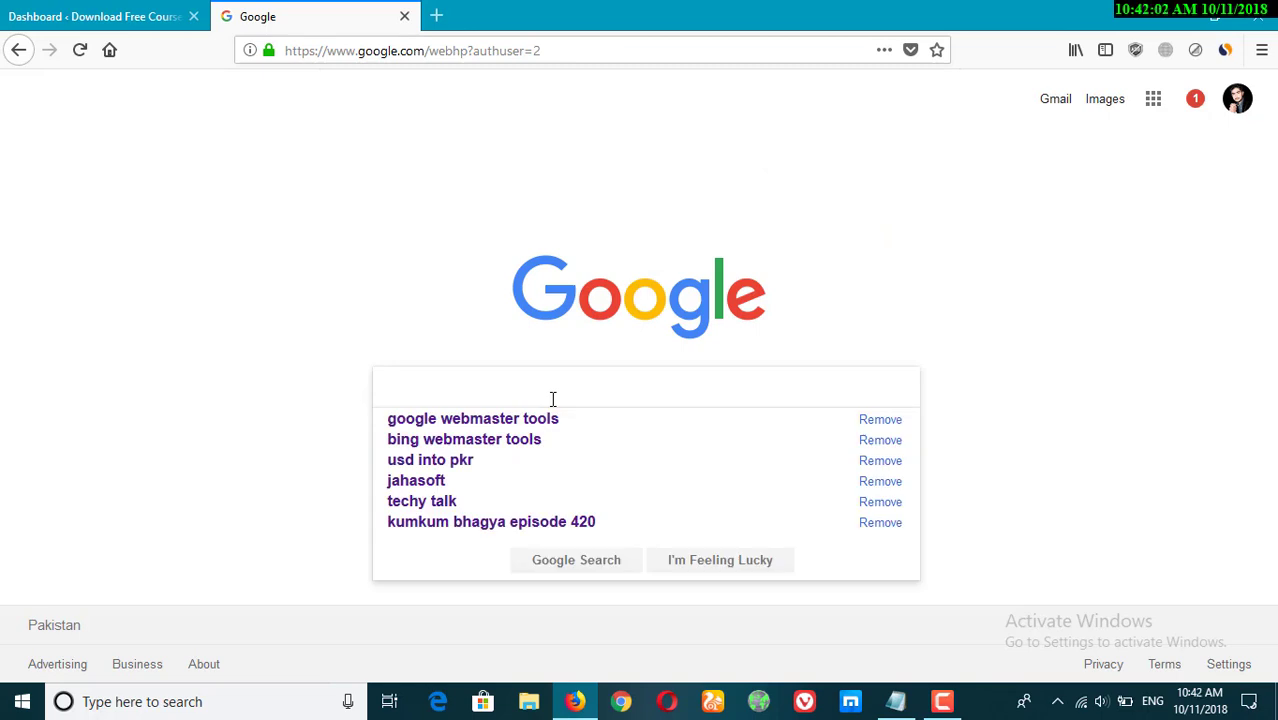
text(google )
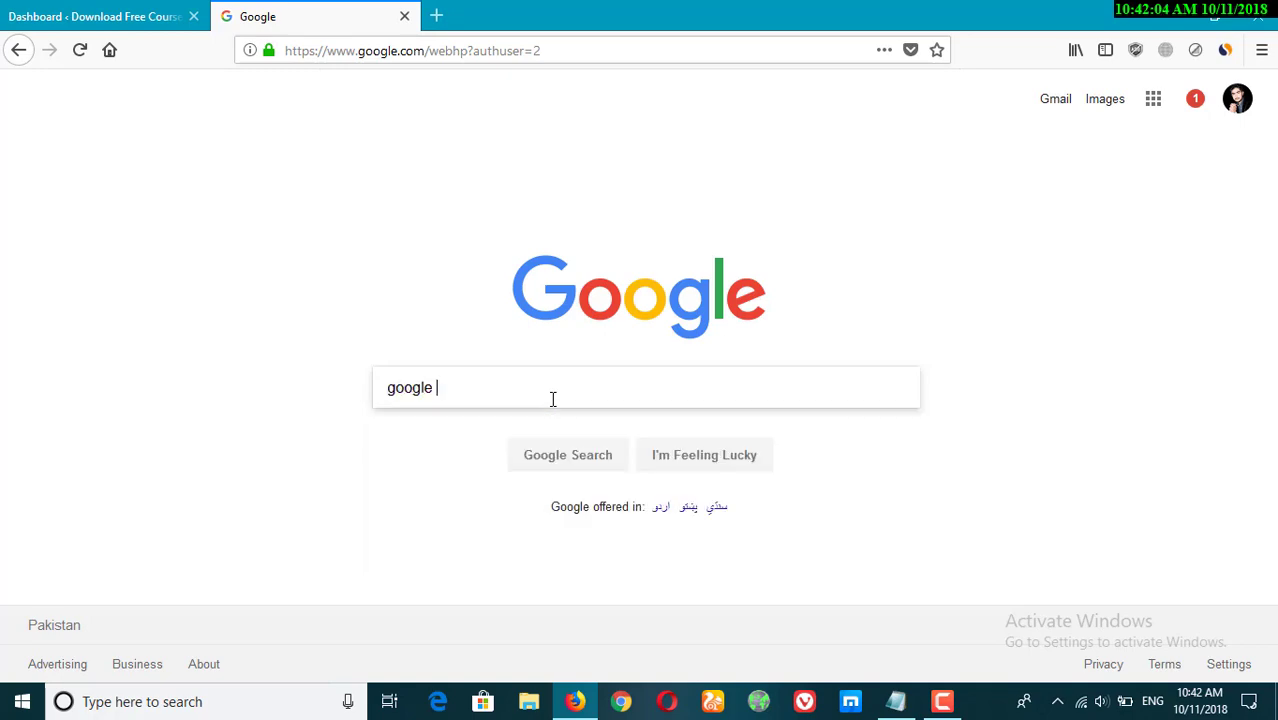
text(analytics)
key(Return)
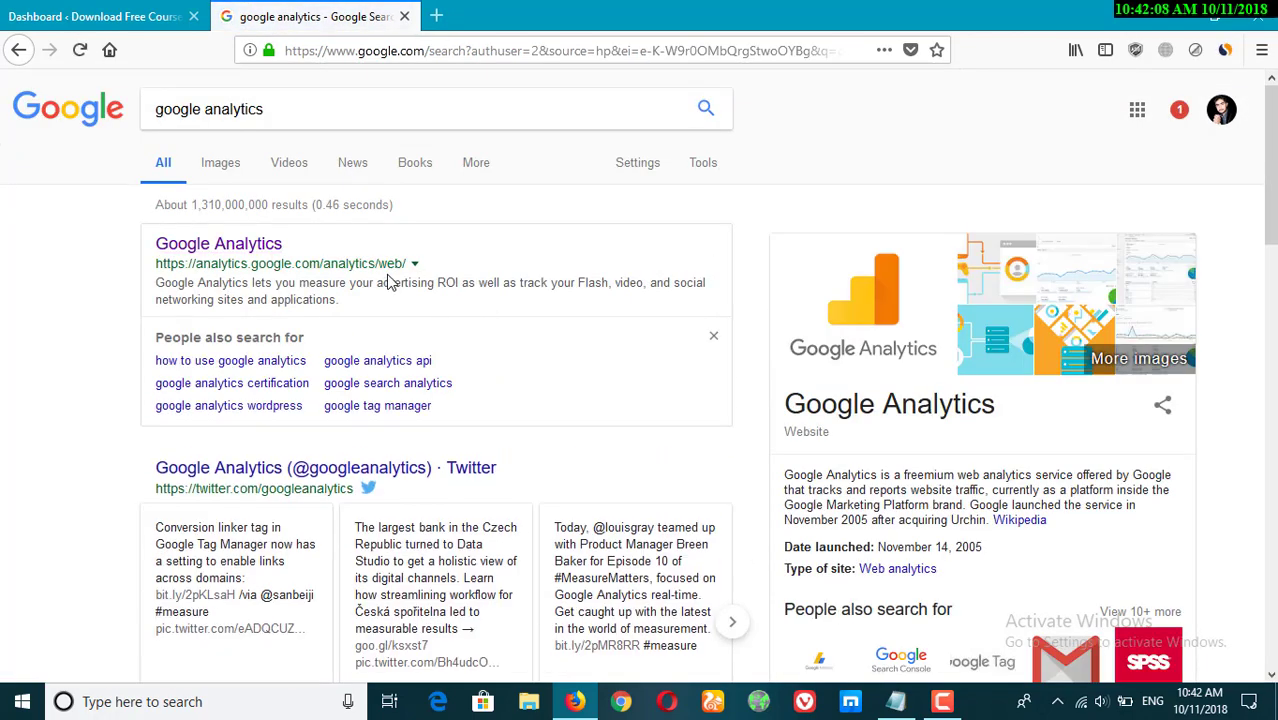
Open the Google Analytics site from the results and decline the mobile app offer.
click(243, 250)
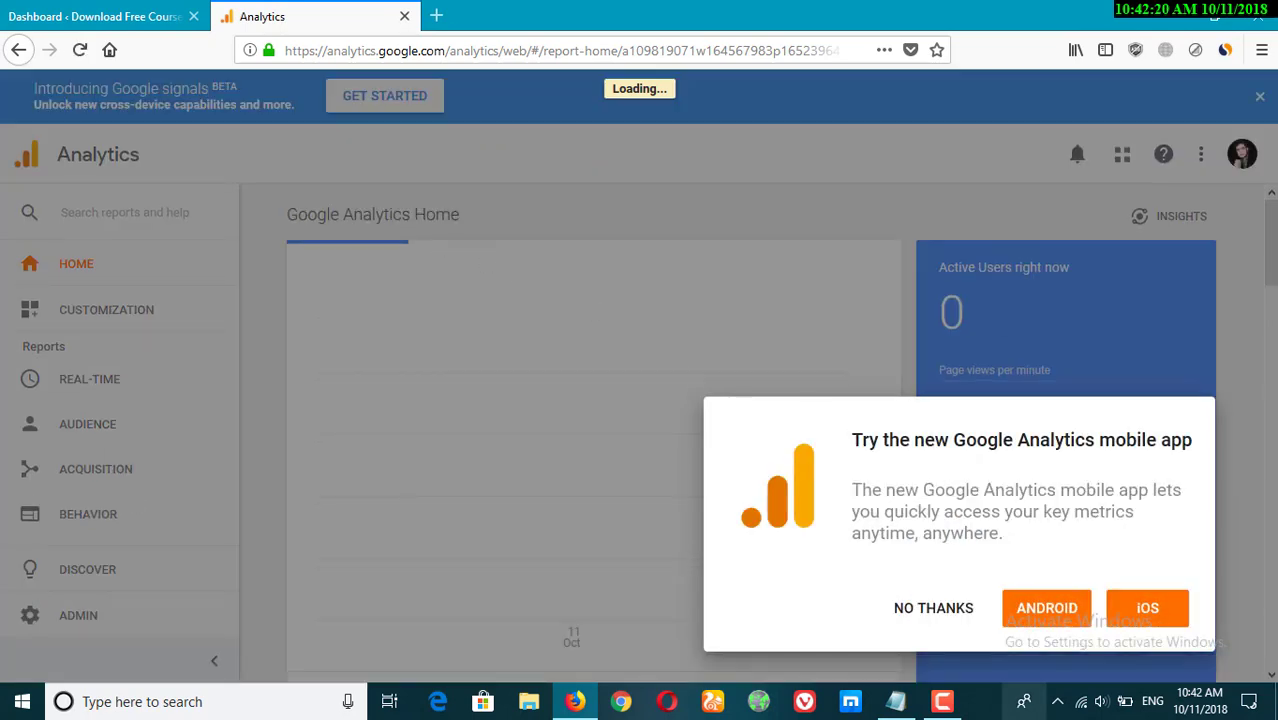
click(921, 608)
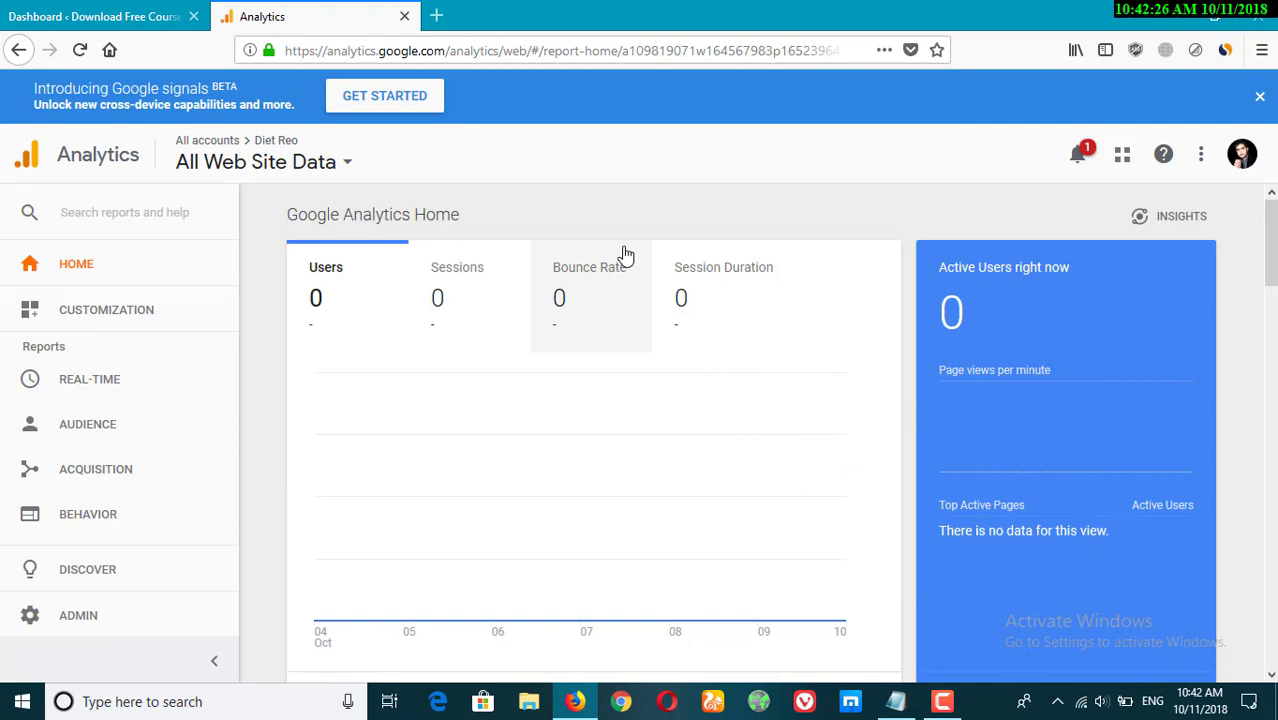
Open the Admin area and start creating a new property.
click(100, 16)
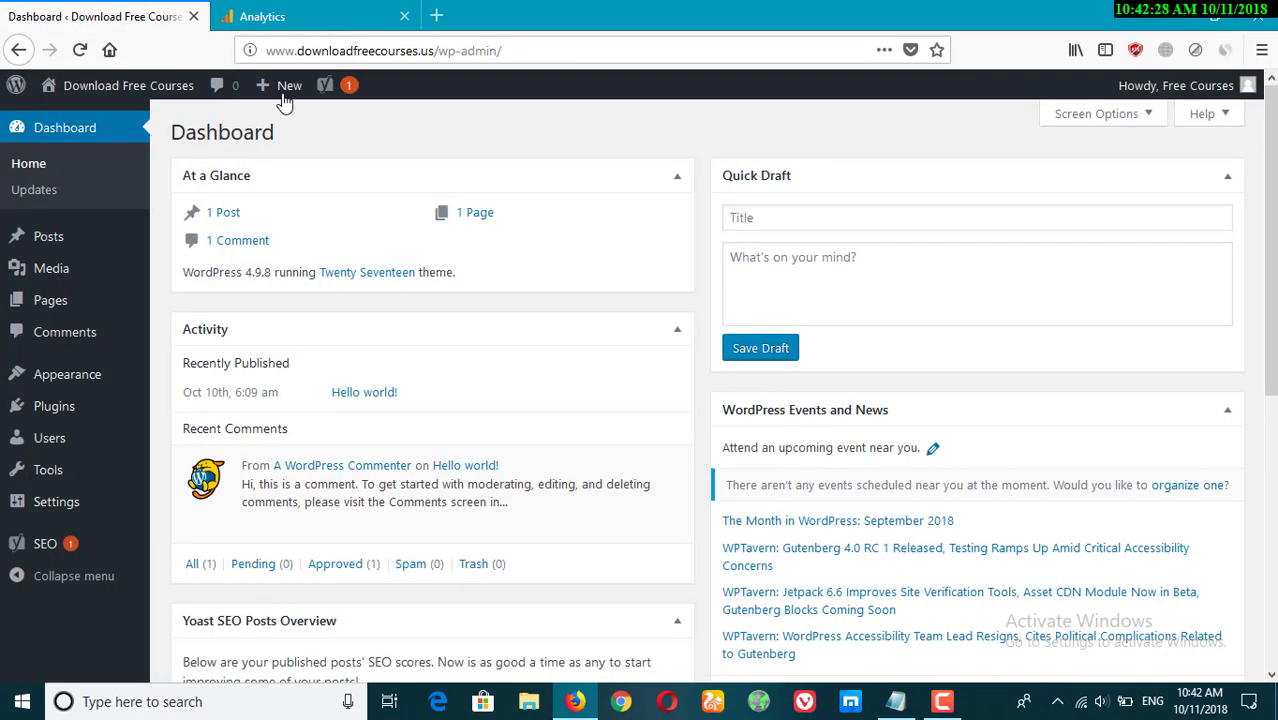
click(330, 8)
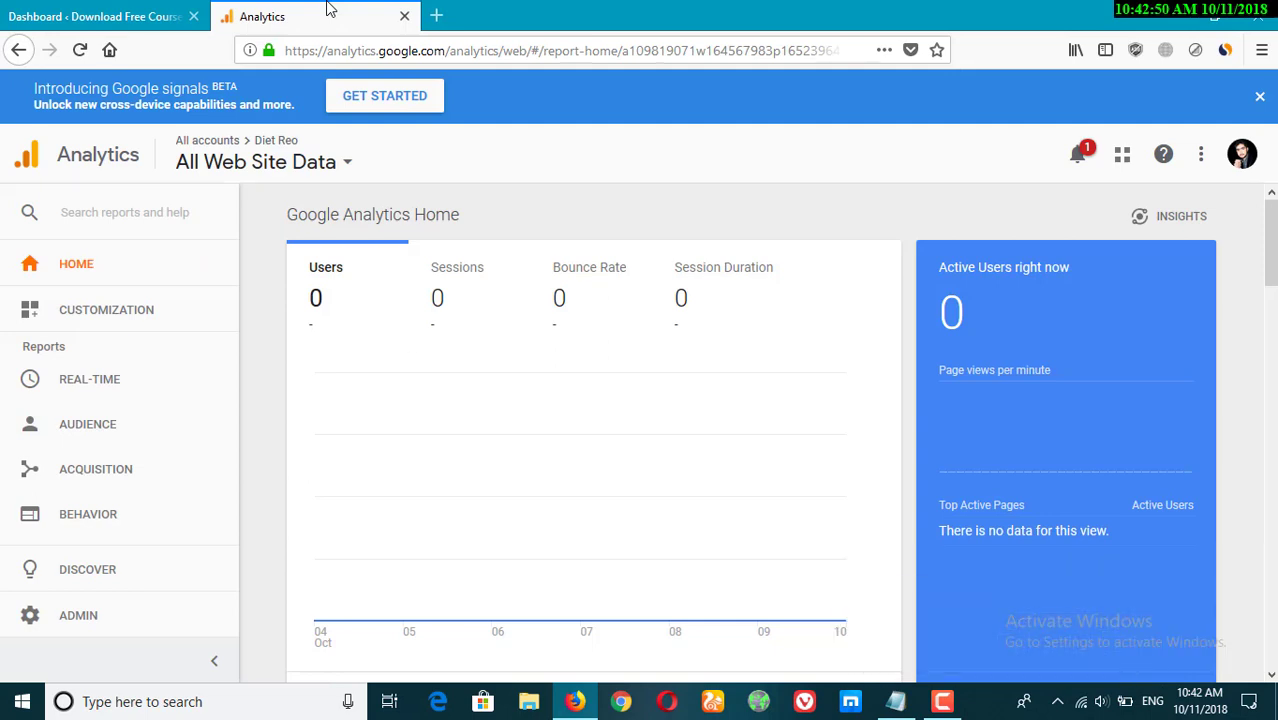
scroll(69, 560, down, 1)
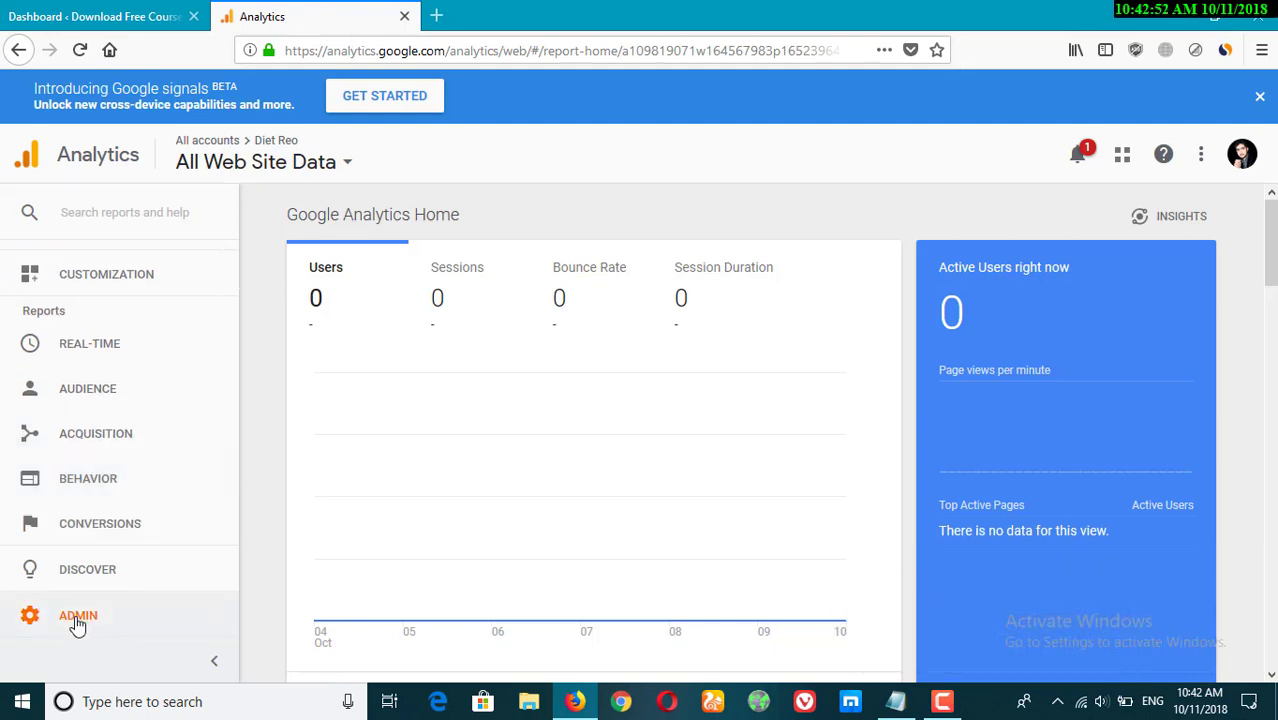
click(67, 624)
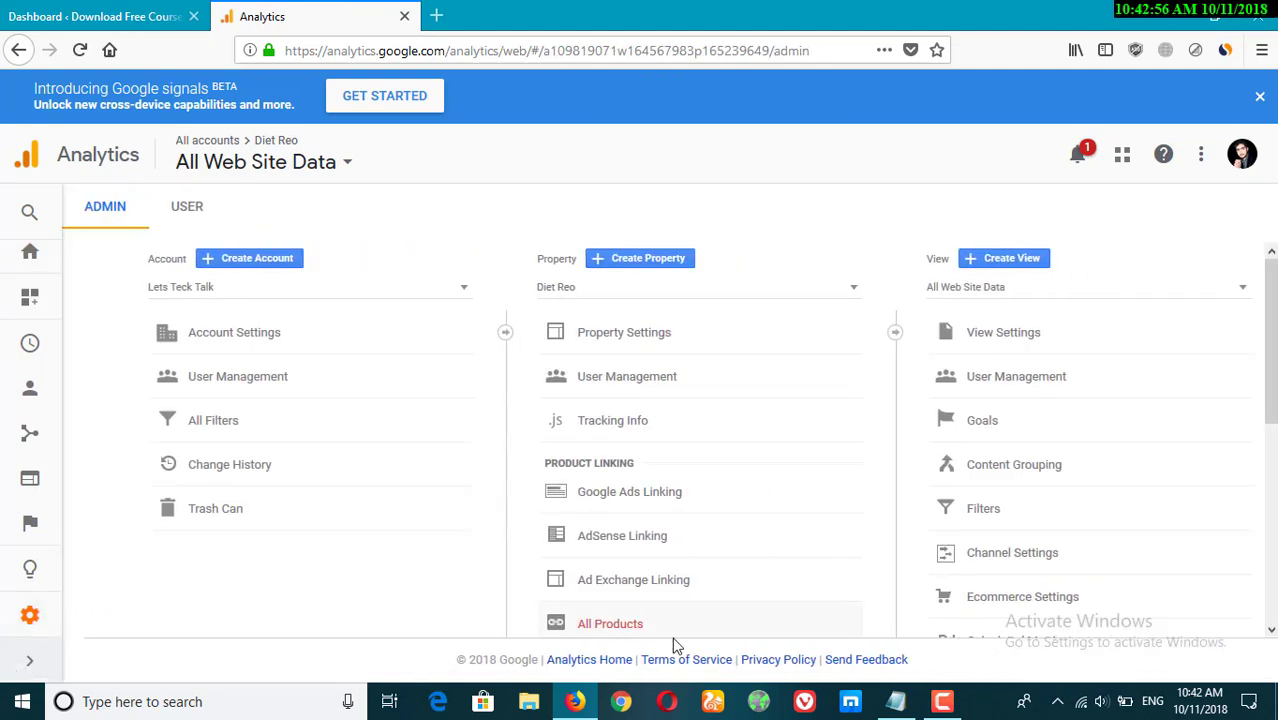
click(648, 262)
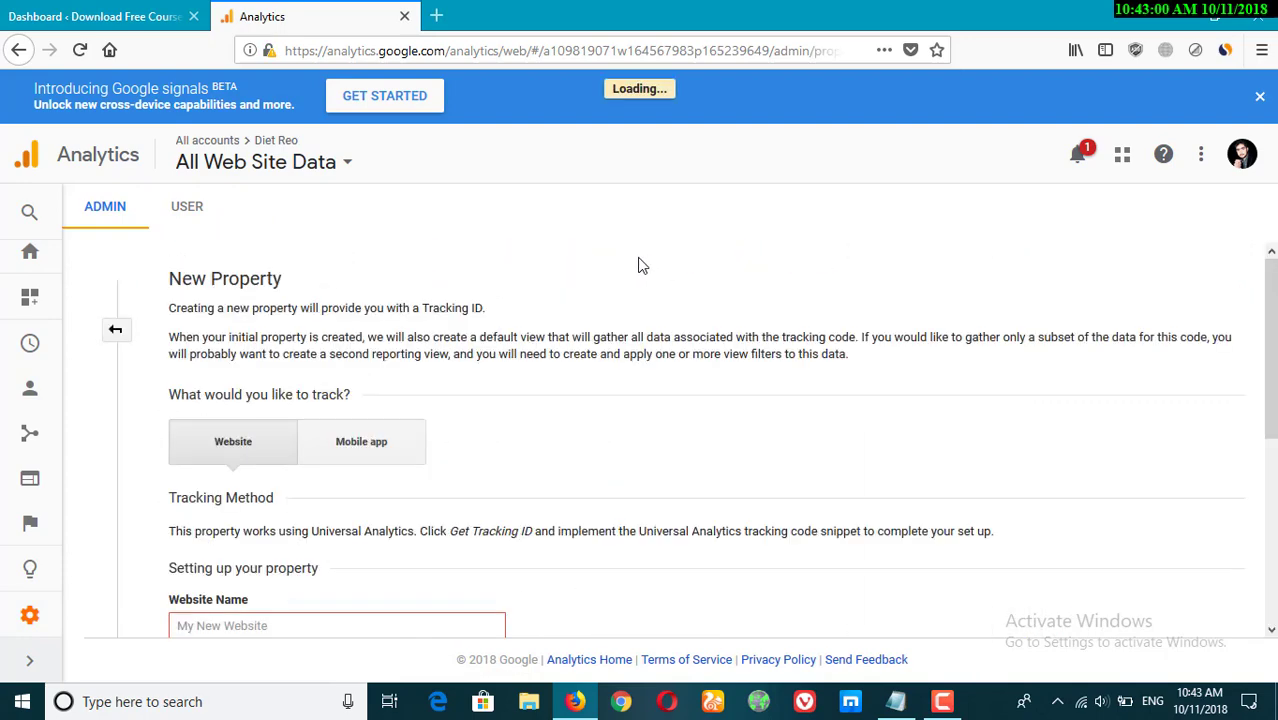
Enter Download Free Courses as the new property's website name.
scroll(644, 290, down, 3)
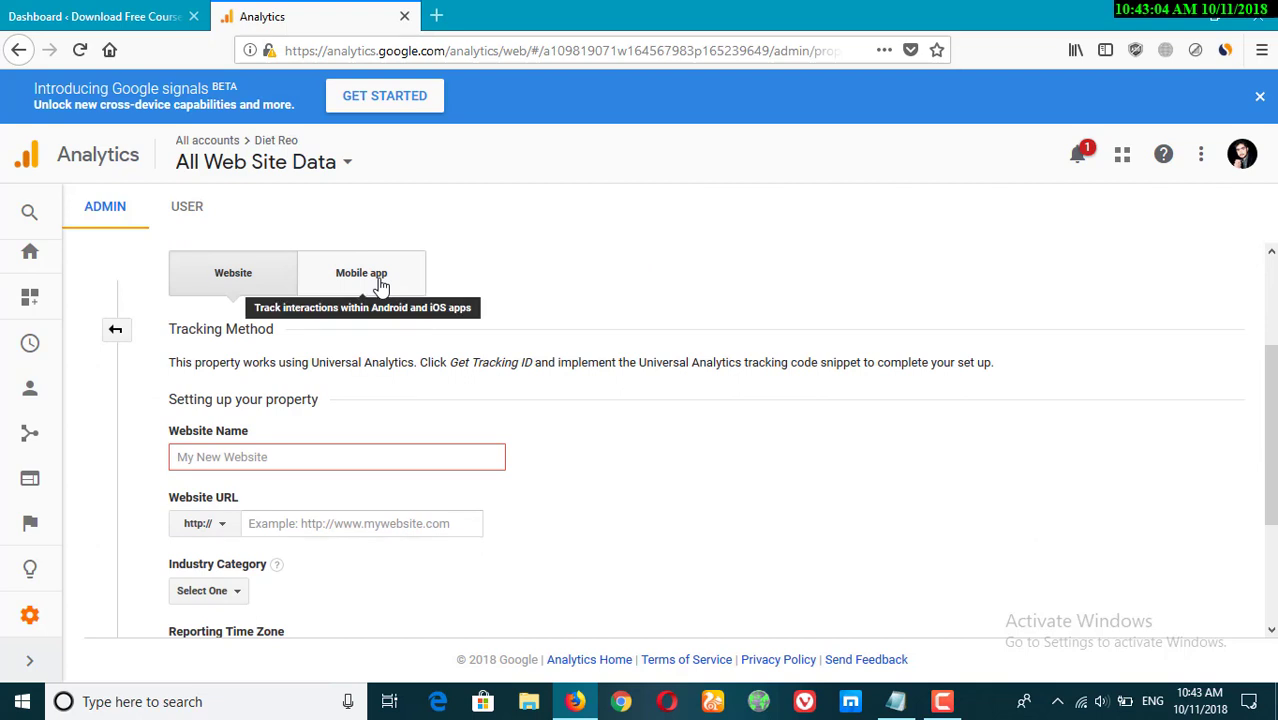
click(216, 456)
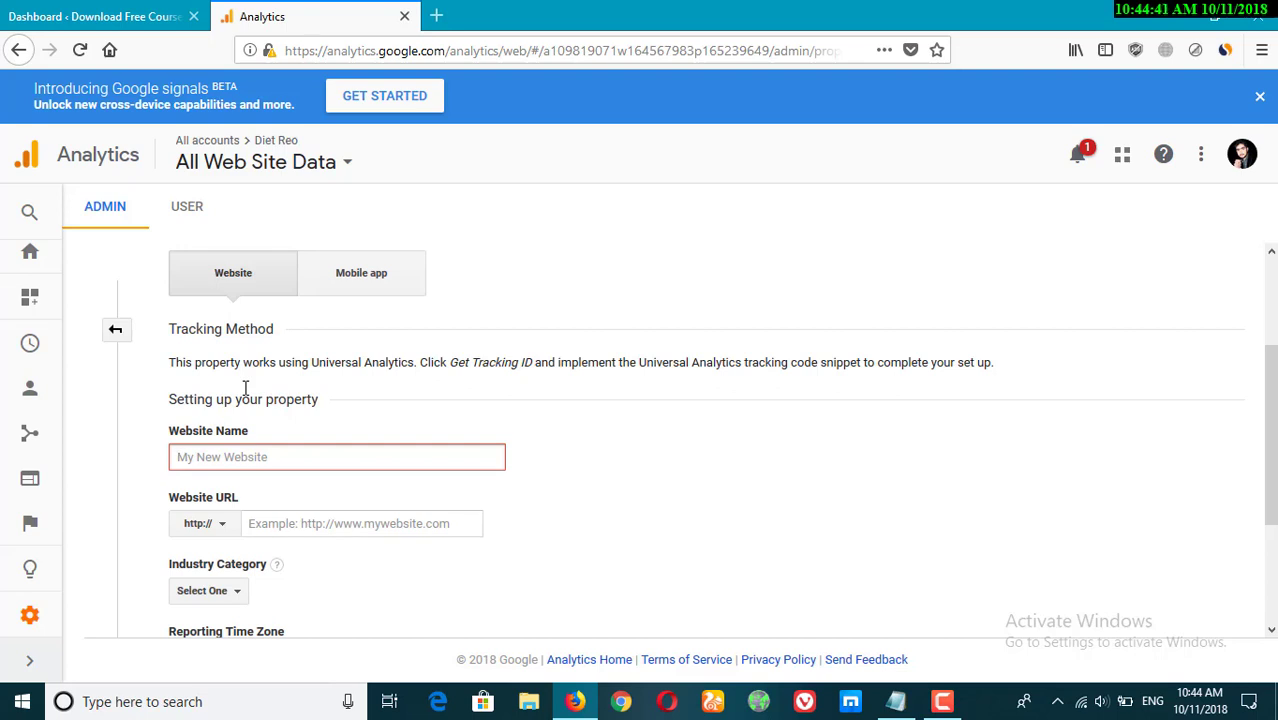
text(Download F)
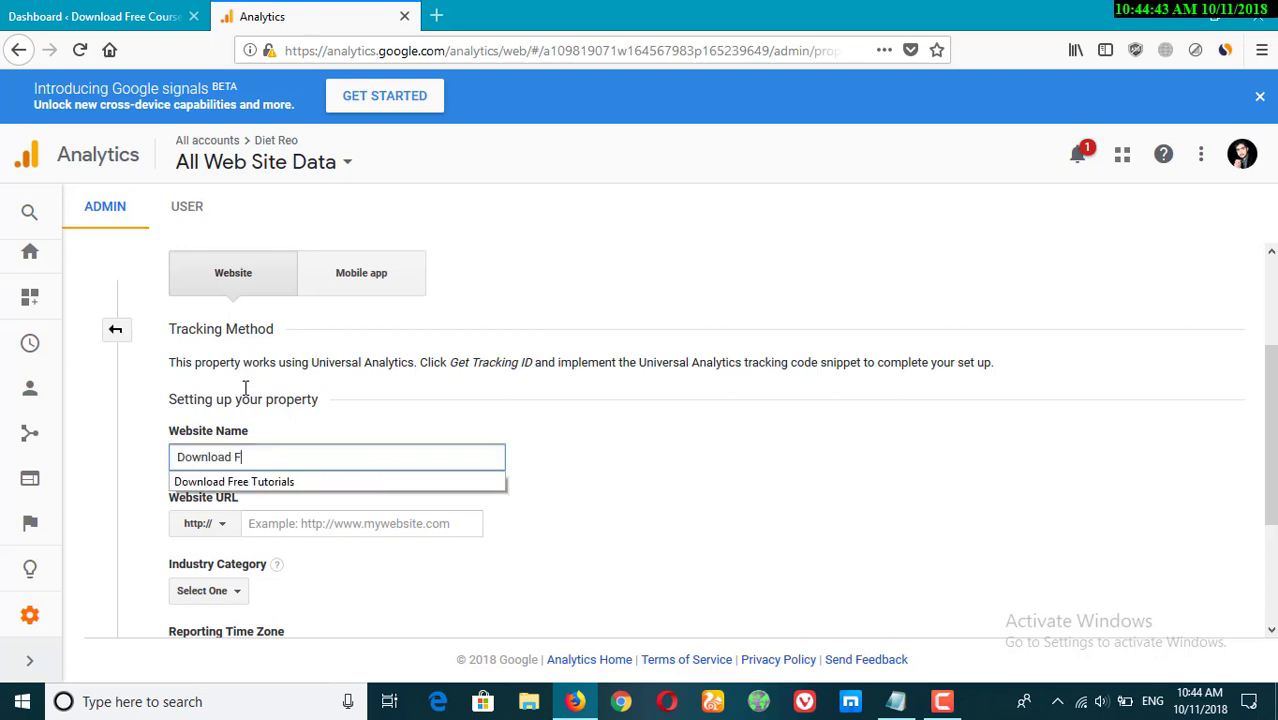
text(ree Courses)
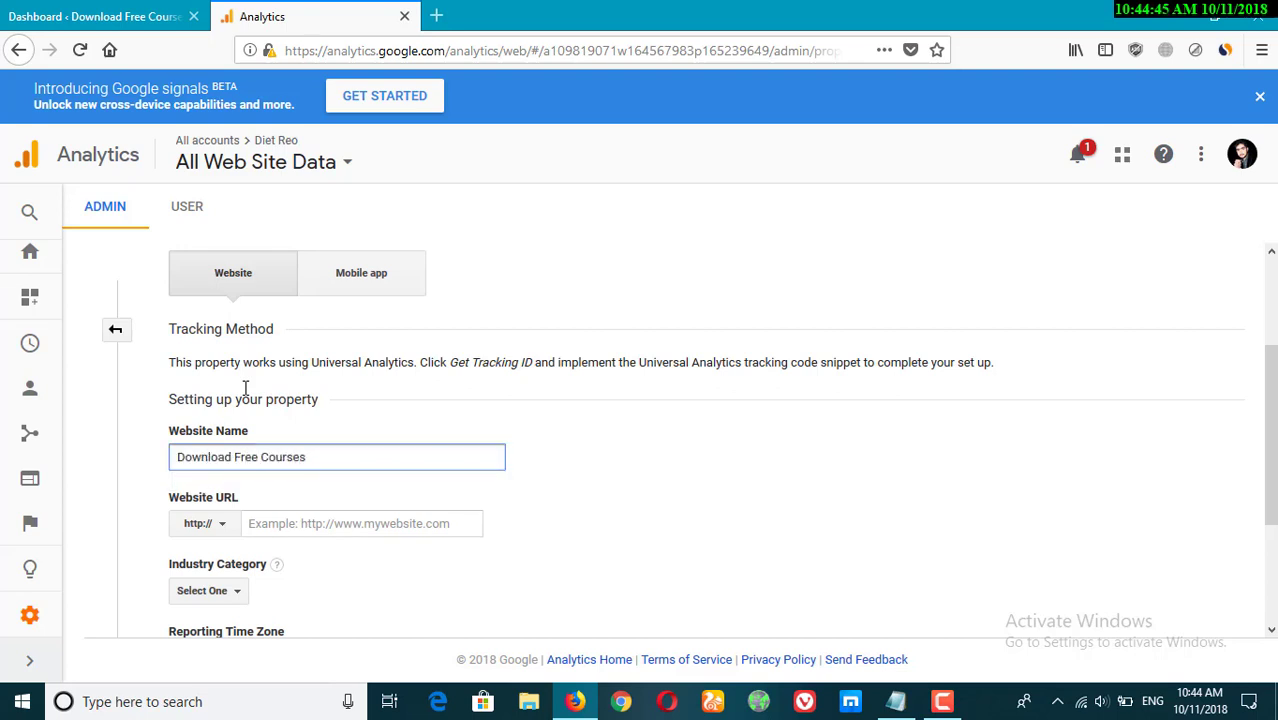
click(350, 525)
click(100, 16)
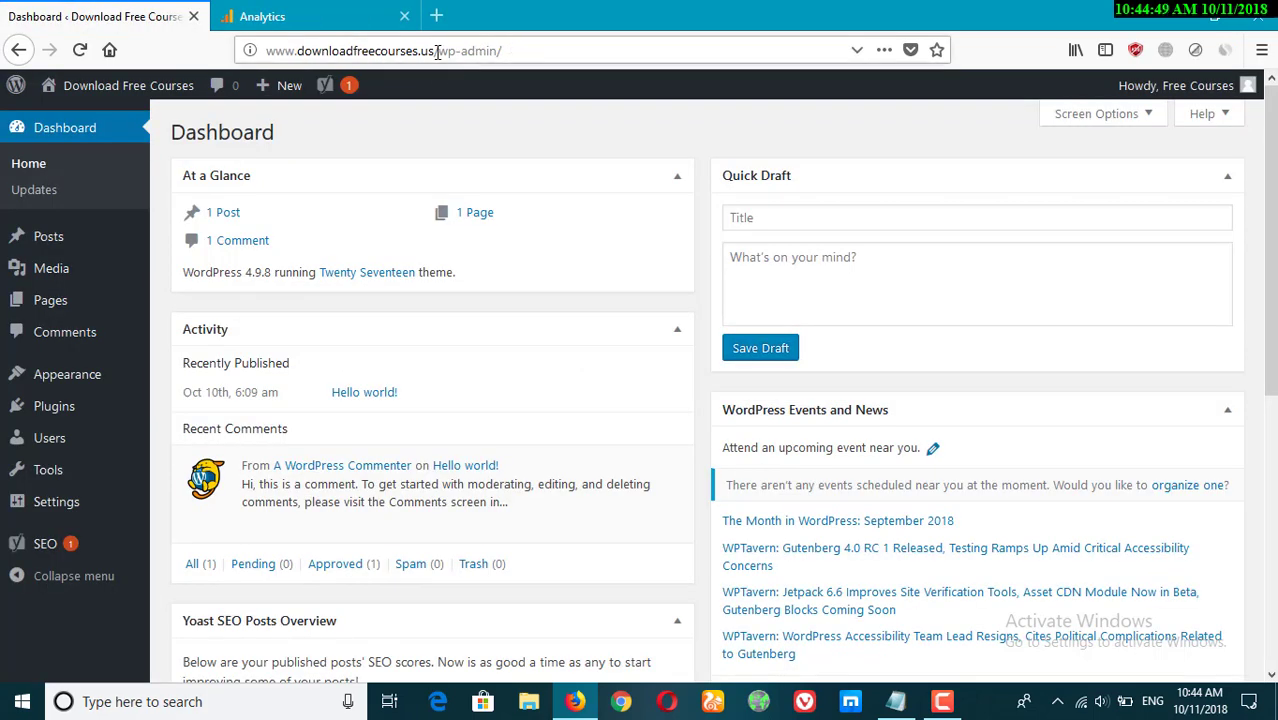
drag(437, 52, 266, 52)
key(ctrl+c)
click(262, 16)
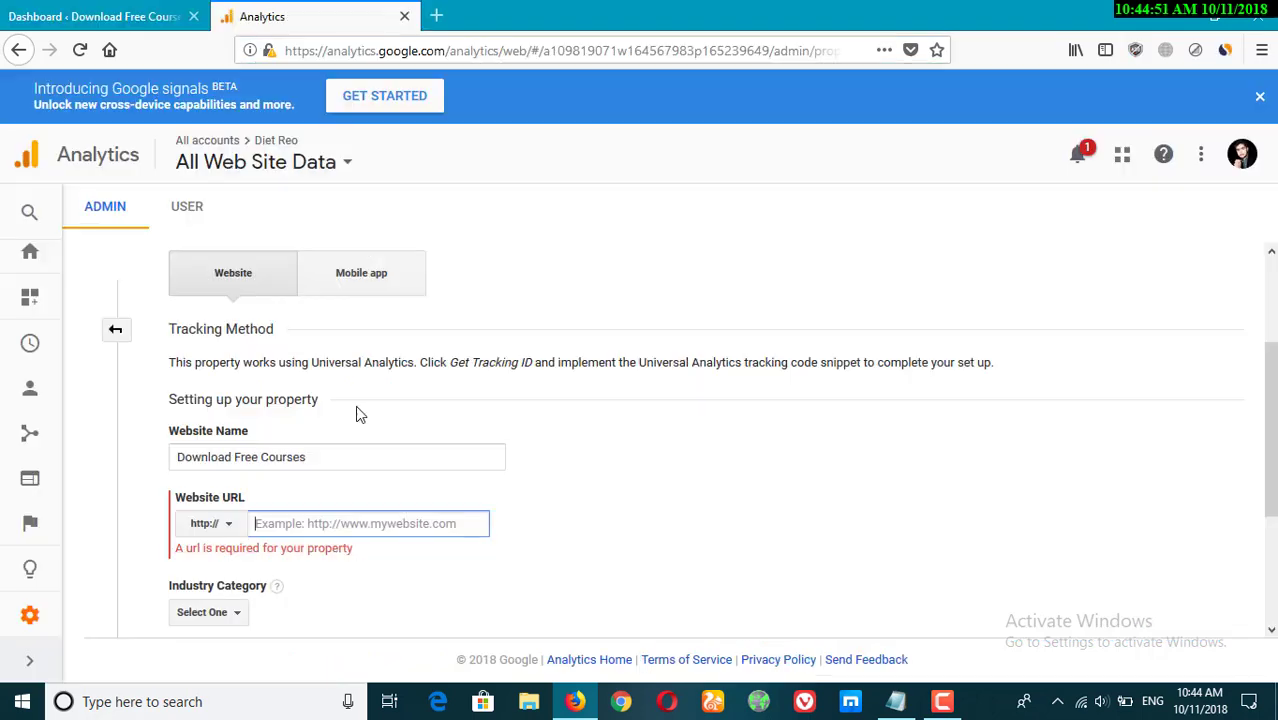
key(ctrl+v)
drag(285, 525, 245, 528)
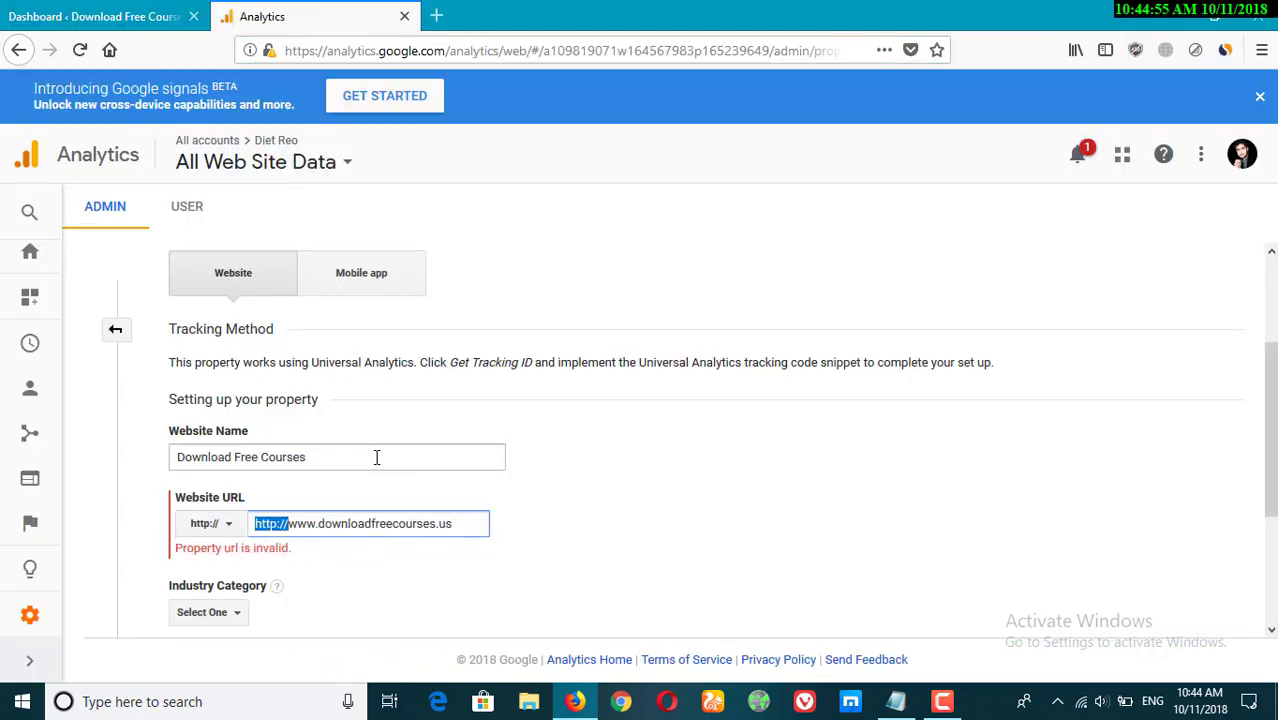
key(BackSpace)
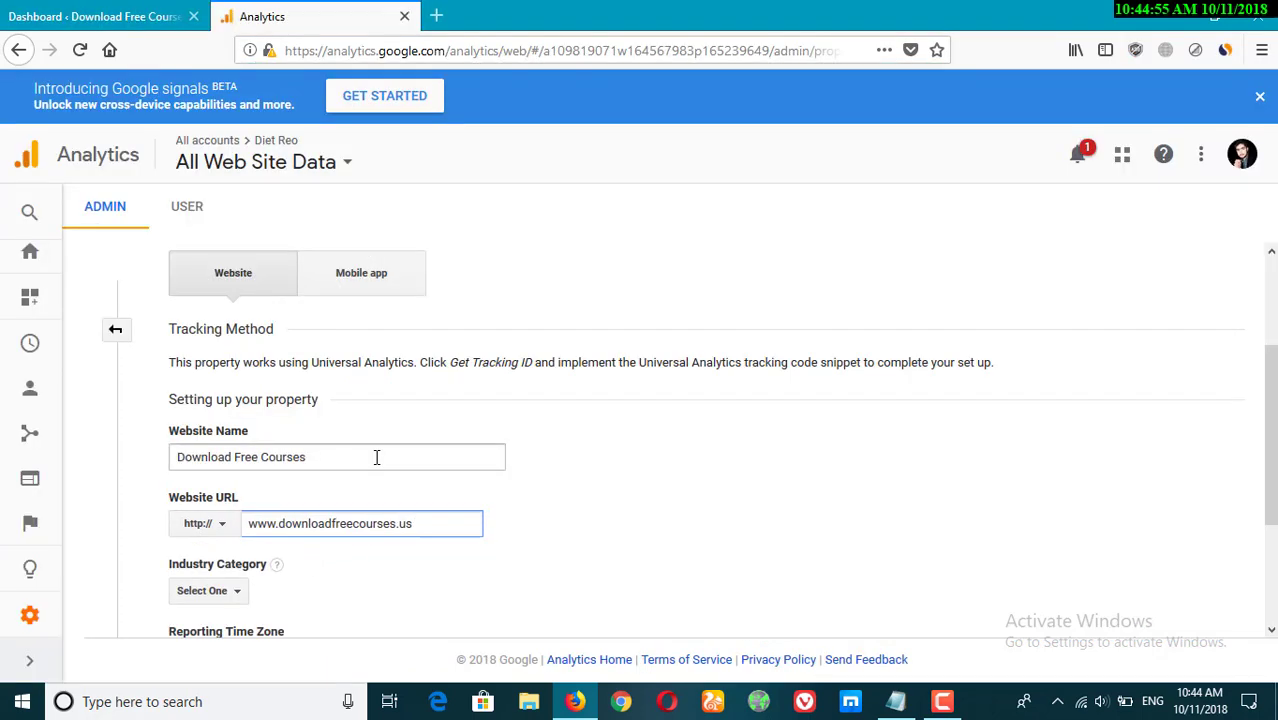
click(212, 530)
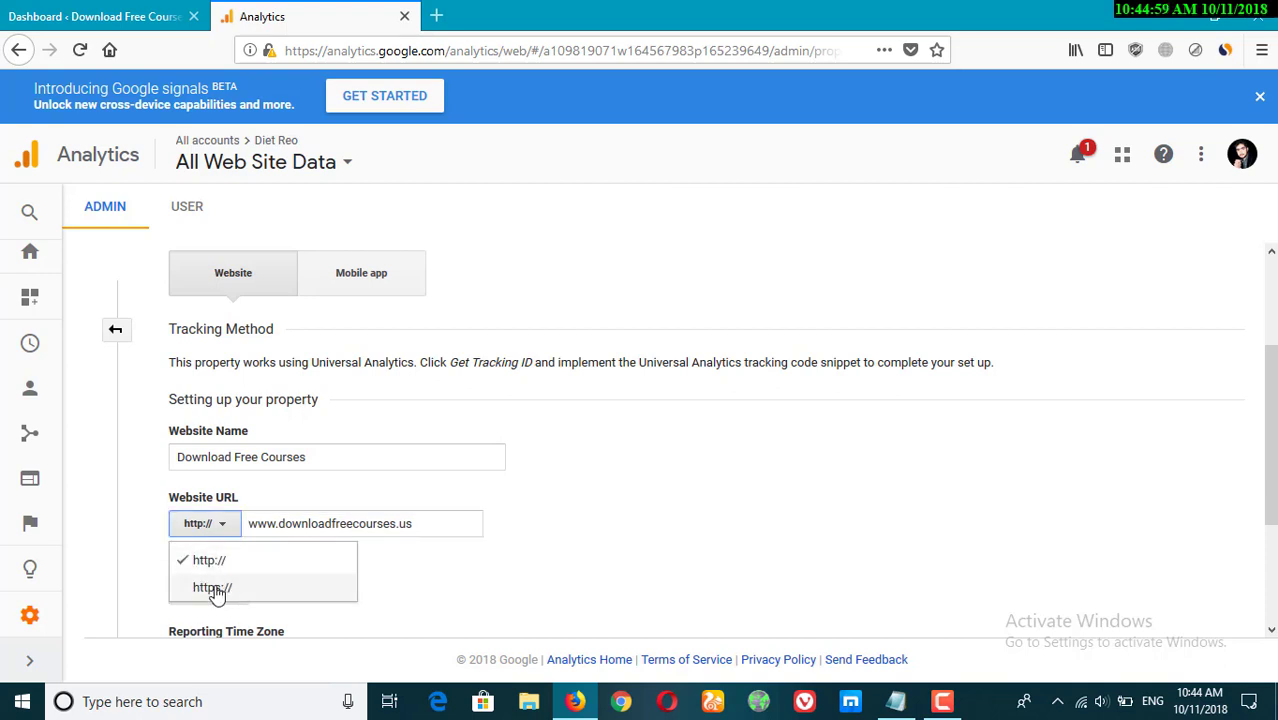
click(645, 542)
Try to search the industry categories for Technology.
scroll(645, 545, down, 1)
scroll(643, 545, down, 3)
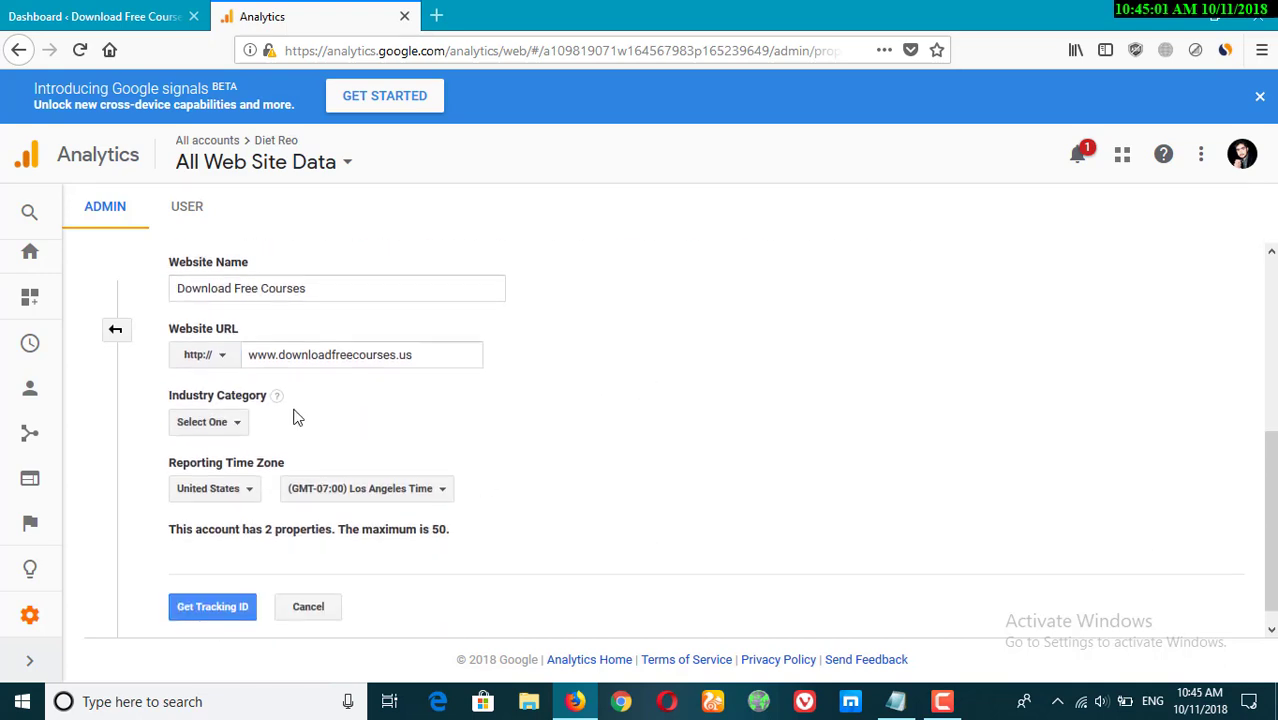
click(226, 428)
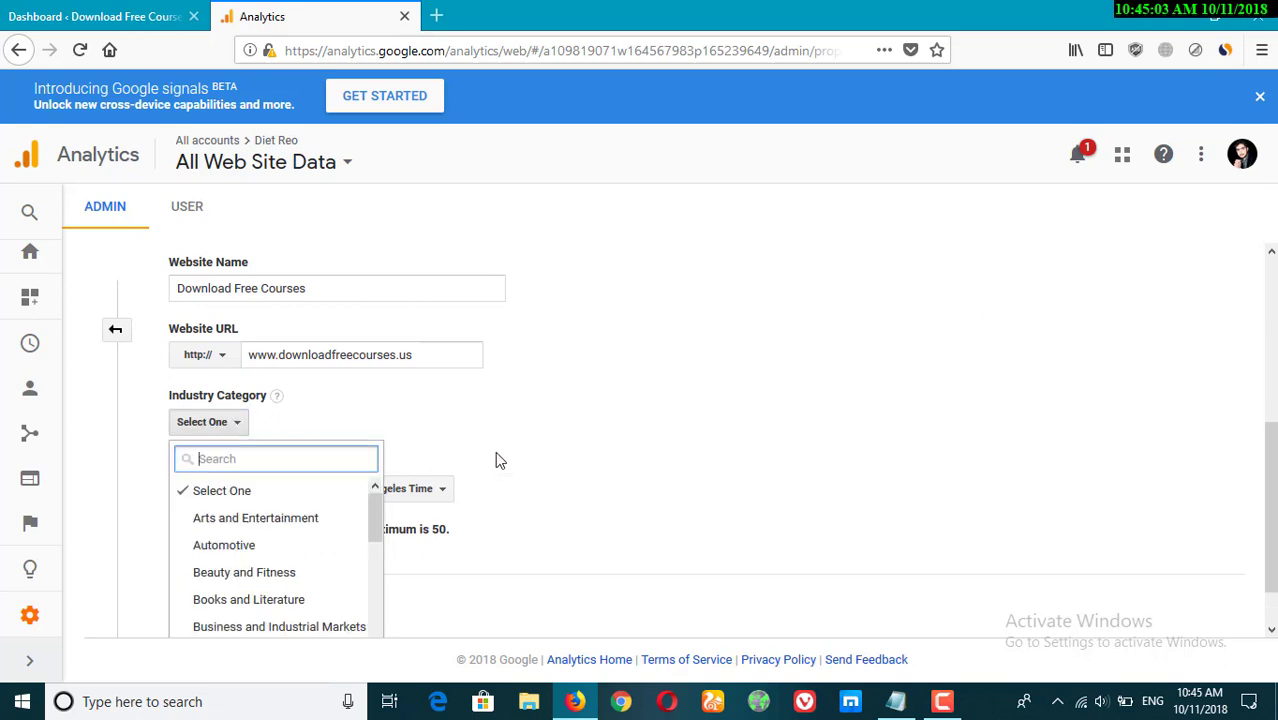
scroll(496, 453, down, 2)
text(Tech)
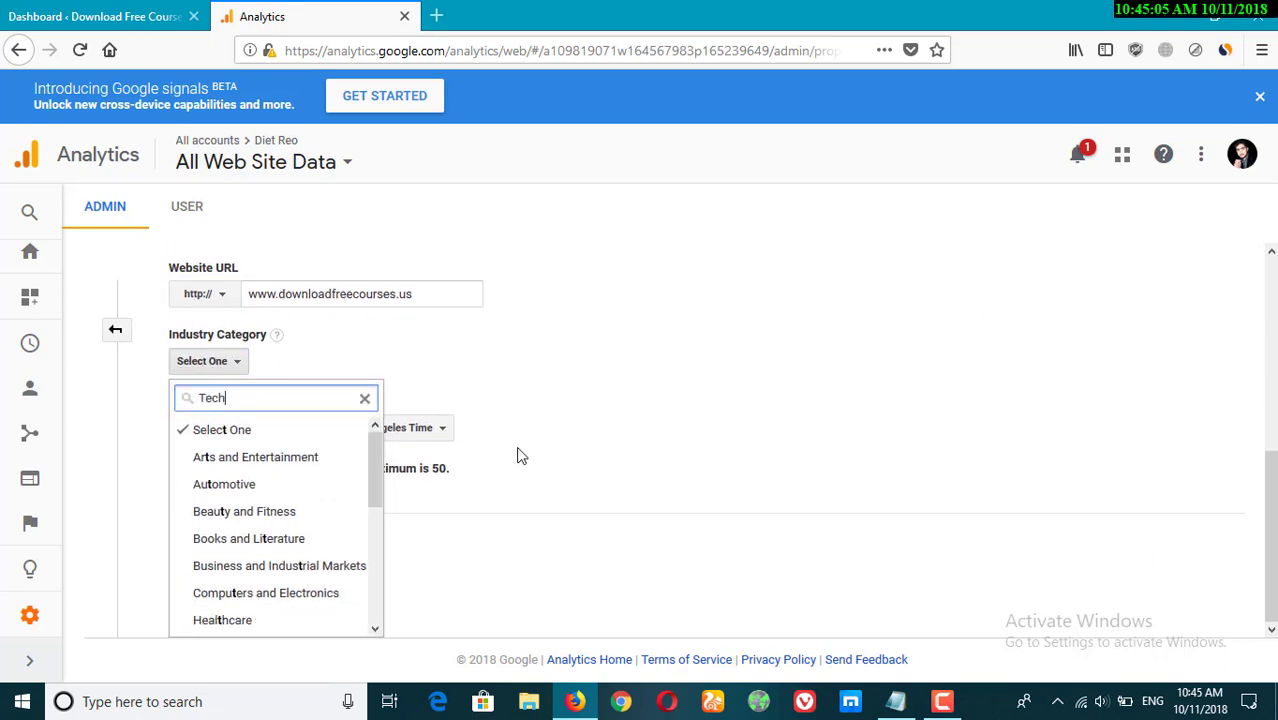
text(nology)
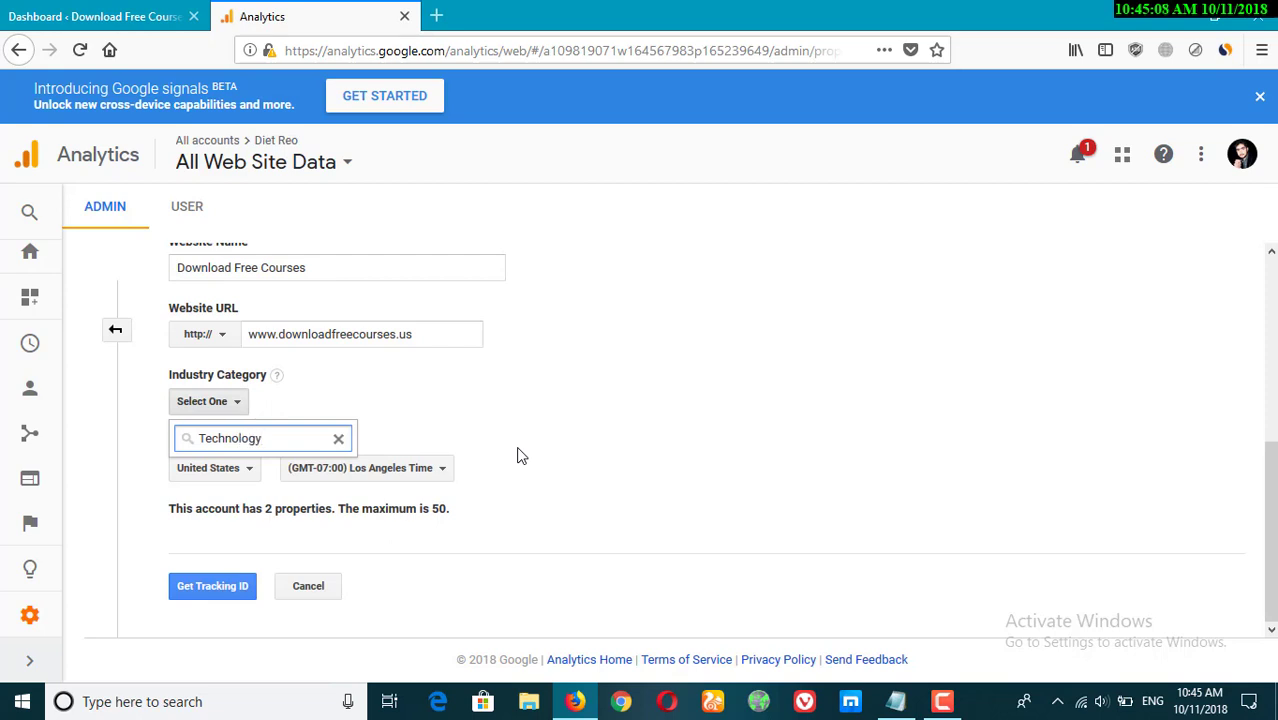
key(Return)
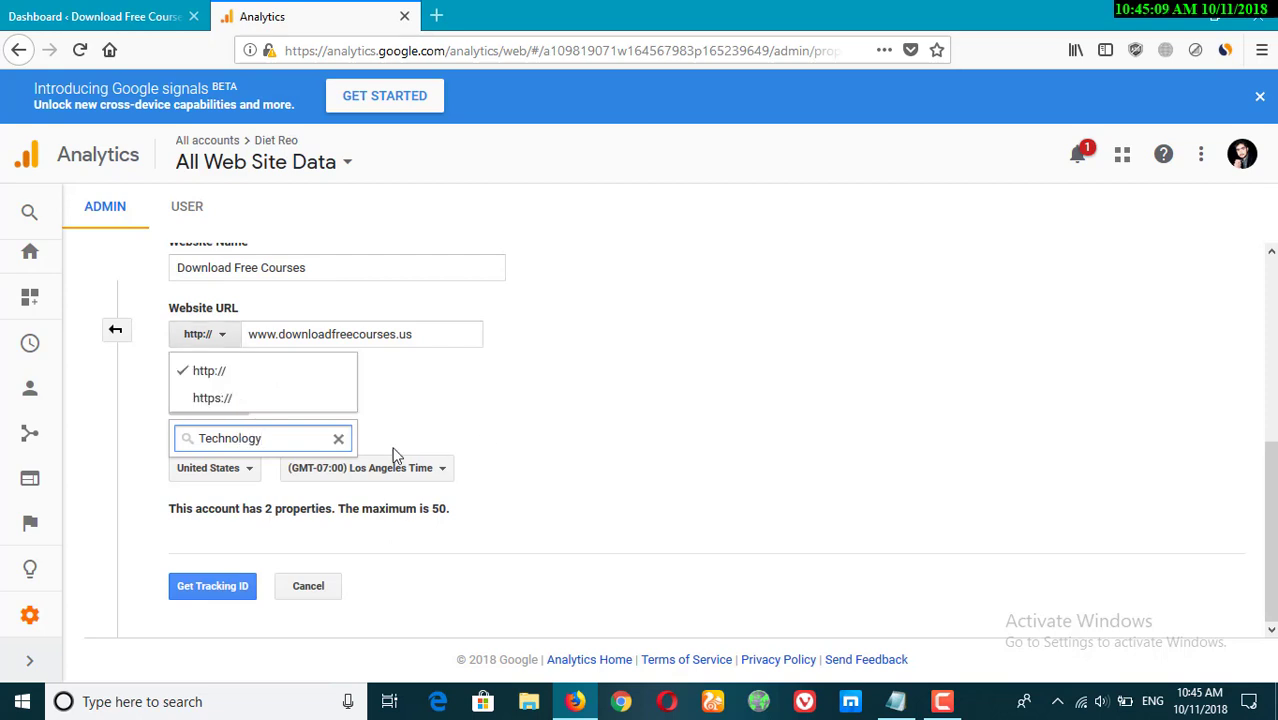
click(508, 434)
click(208, 401)
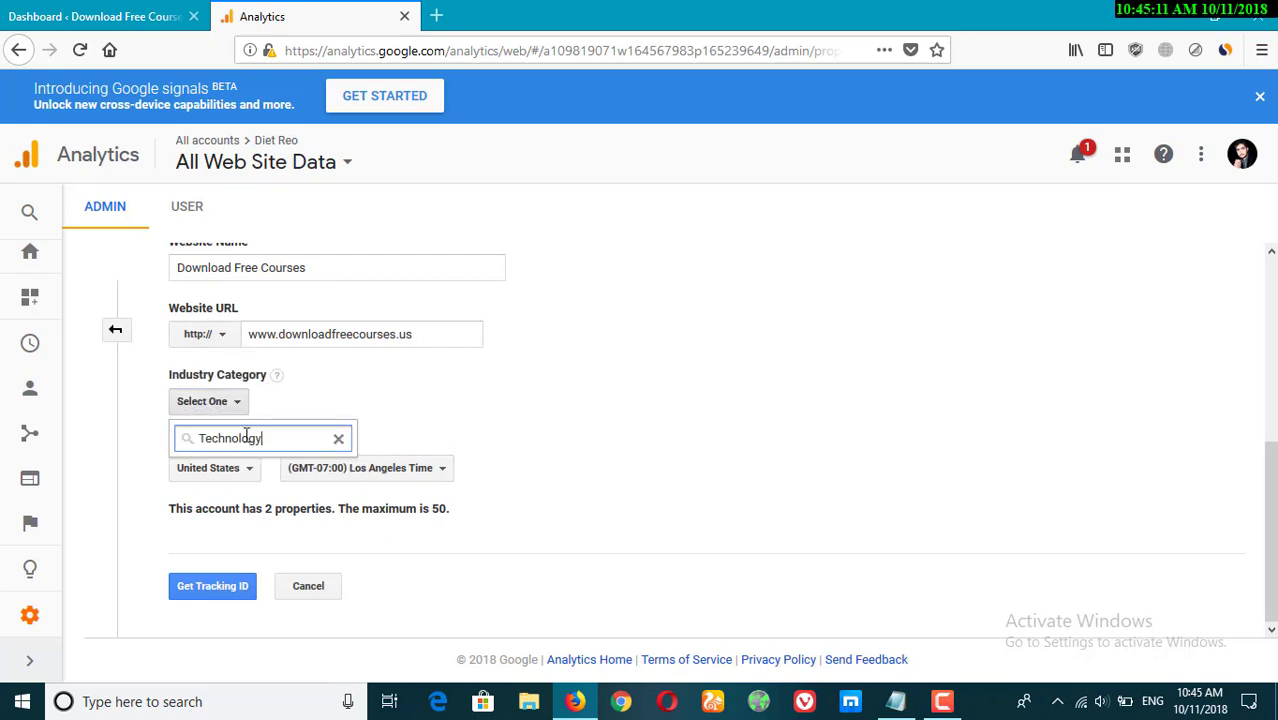
key(BackSpace)
key(BackSpace)
key(BackSpace)
key(BackSpace)
key(BackSpace)
key(BackSpace)
key(BackSpace)
key(BackSpace)
key(BackSpace)
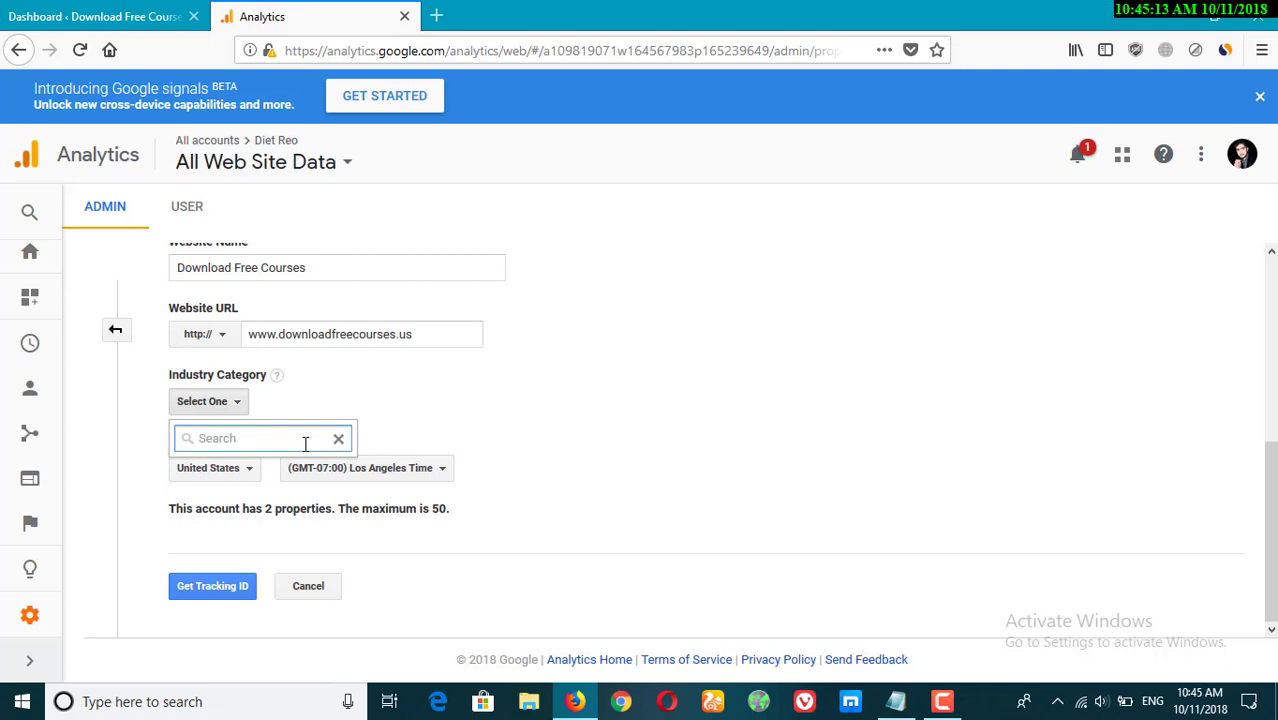
Set the industry category to Online Communities.
scroll(310, 535, down, 1)
scroll(315, 530, down, 1)
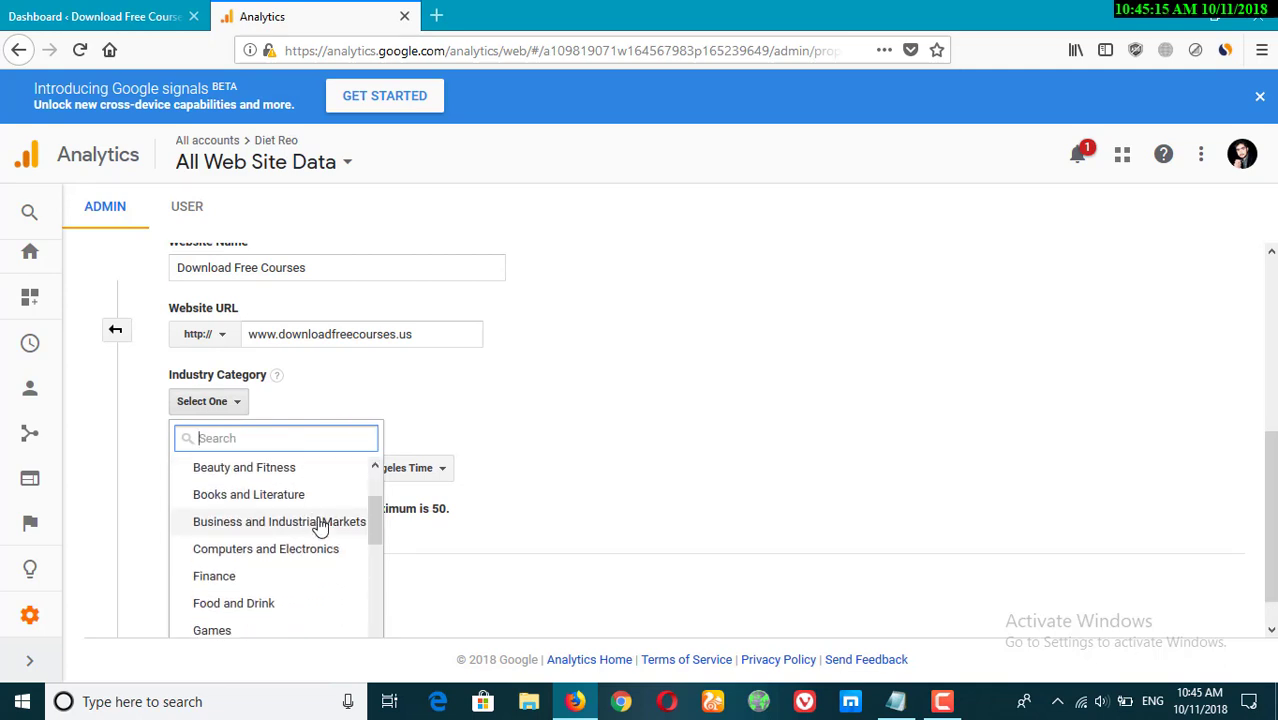
scroll(330, 570, down, 1)
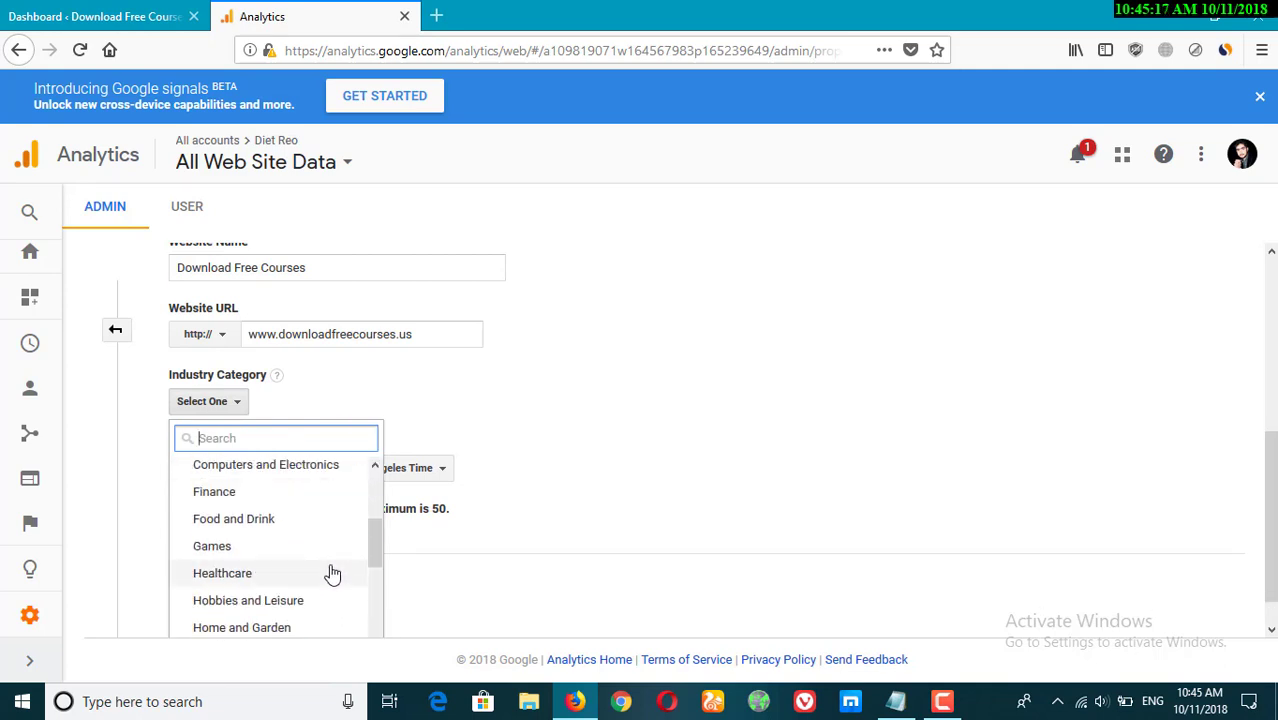
scroll(317, 562, down, 2)
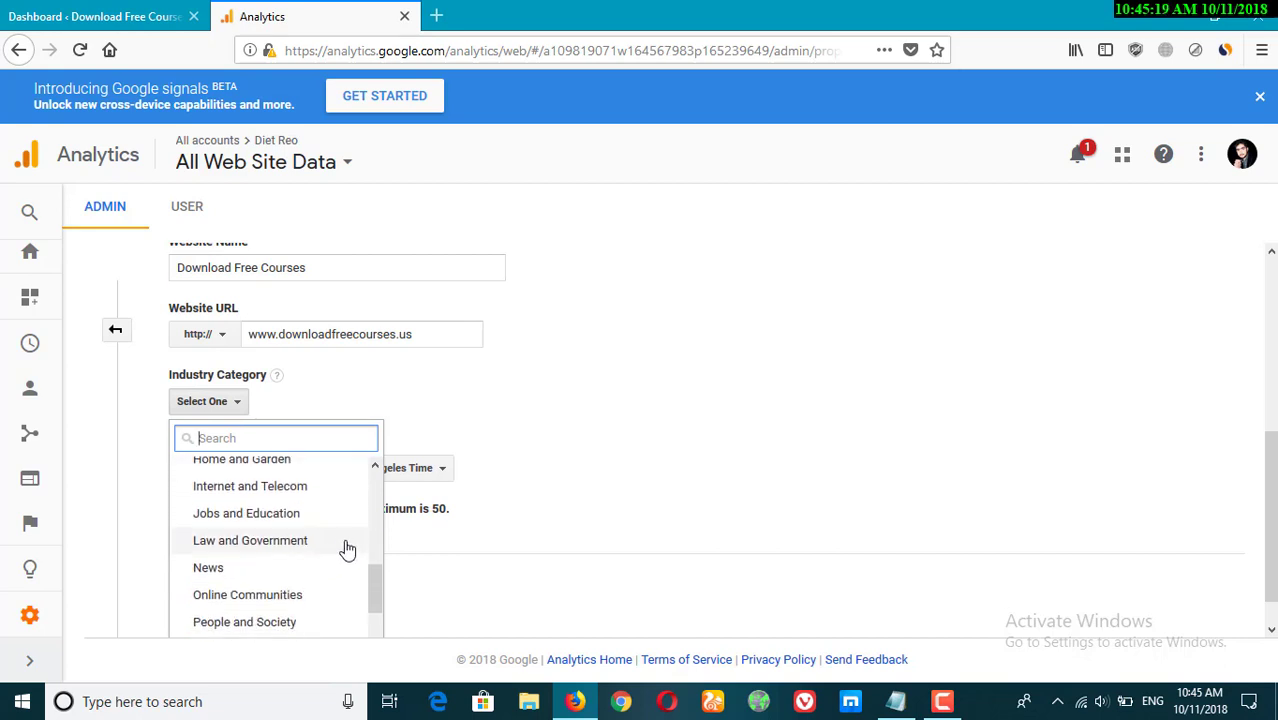
scroll(320, 548, down, 1)
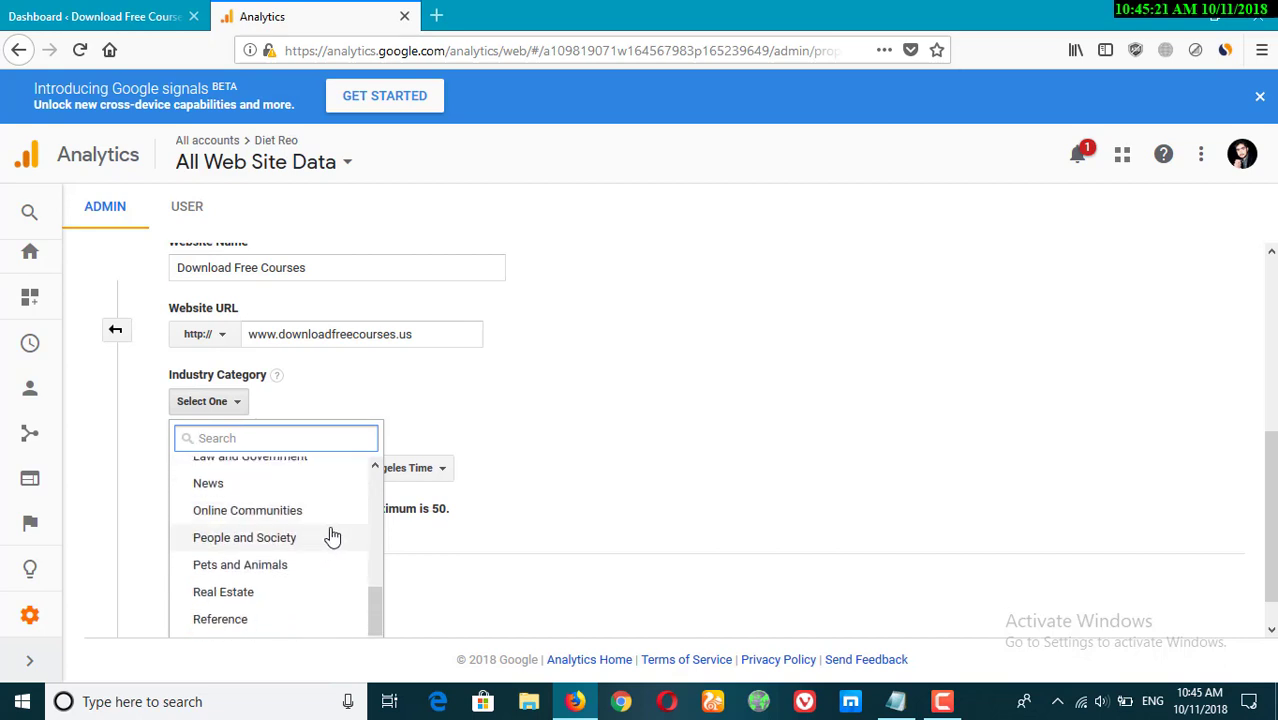
click(258, 516)
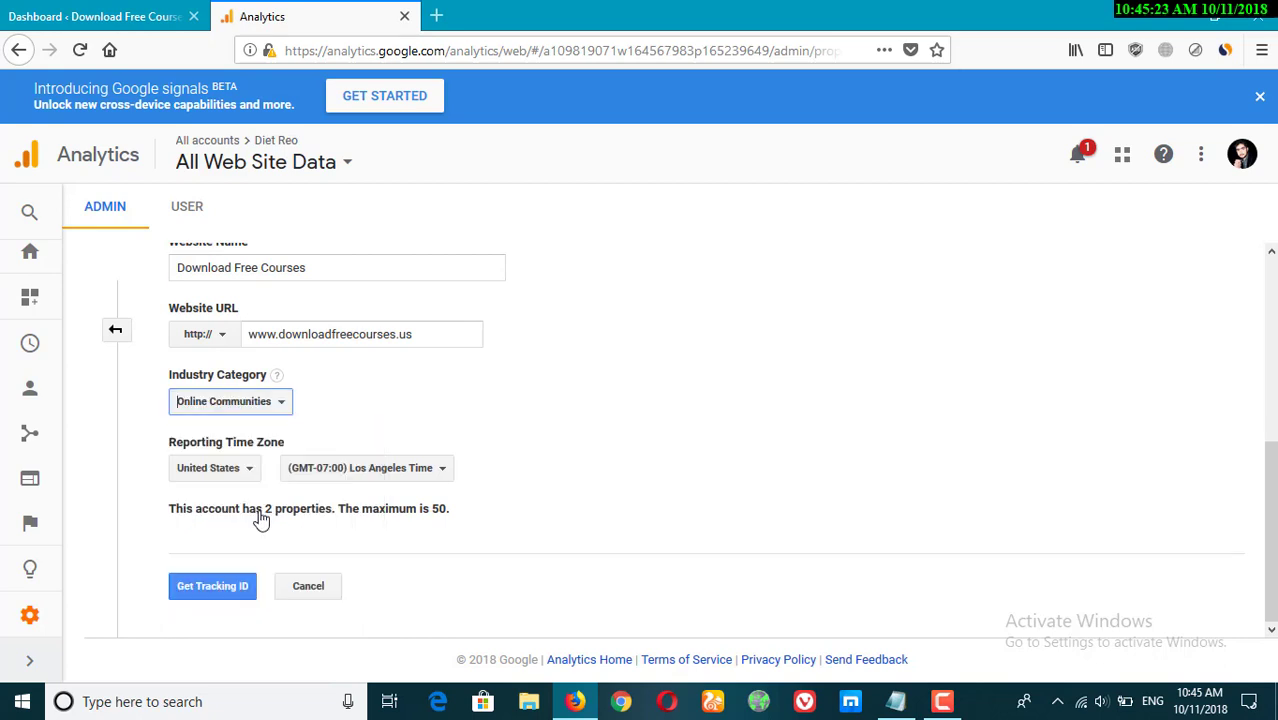
Set the reporting time zone country to Pakistan and request the tracking ID.
click(216, 482)
text(Pakistan)
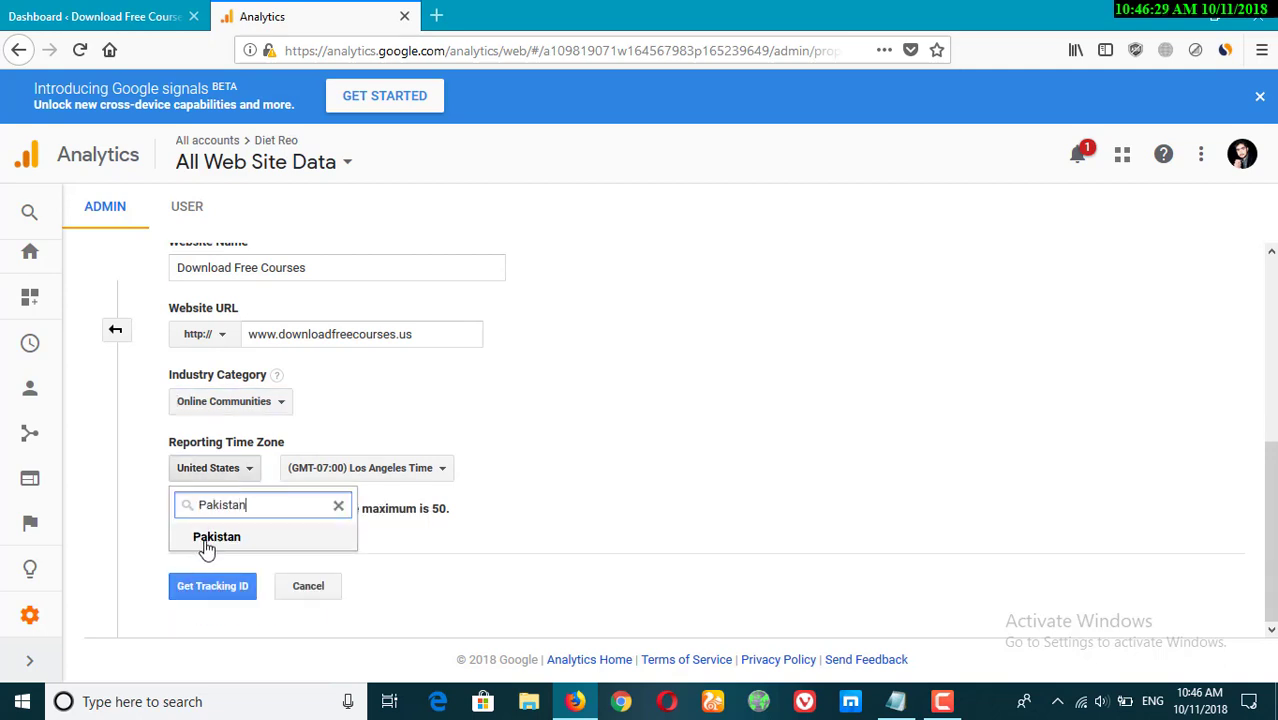
click(215, 538)
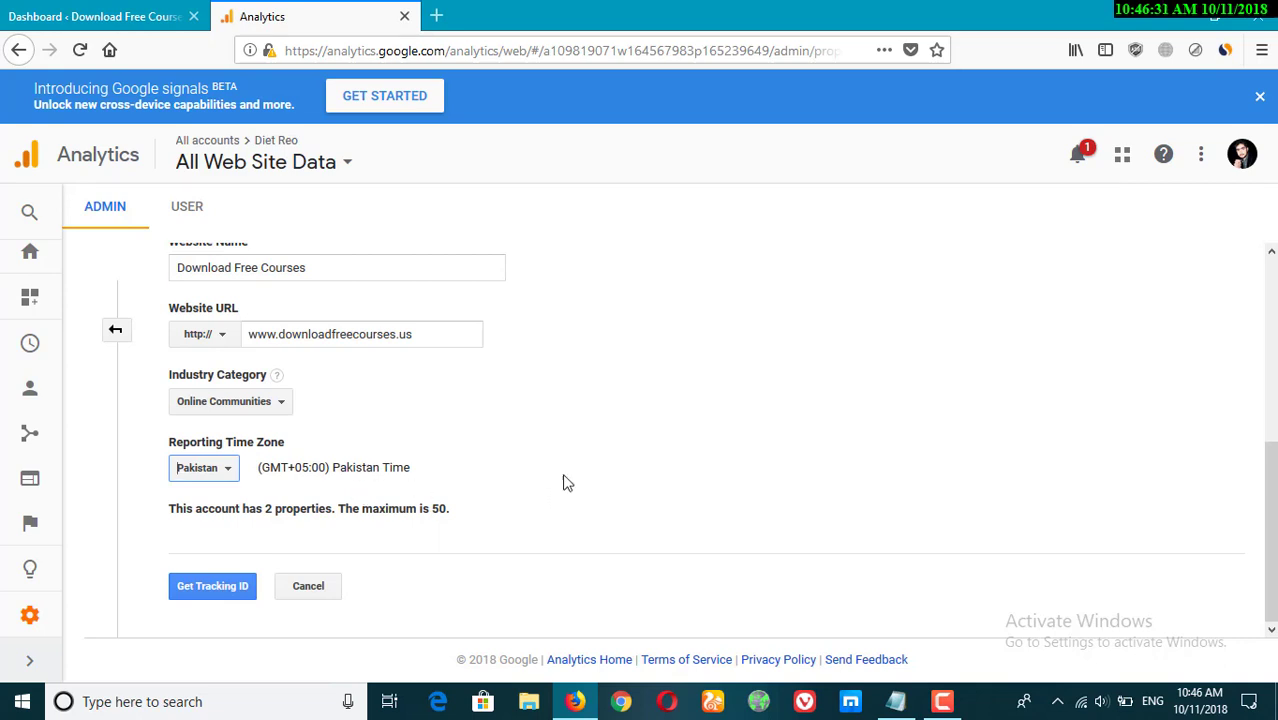
click(228, 600)
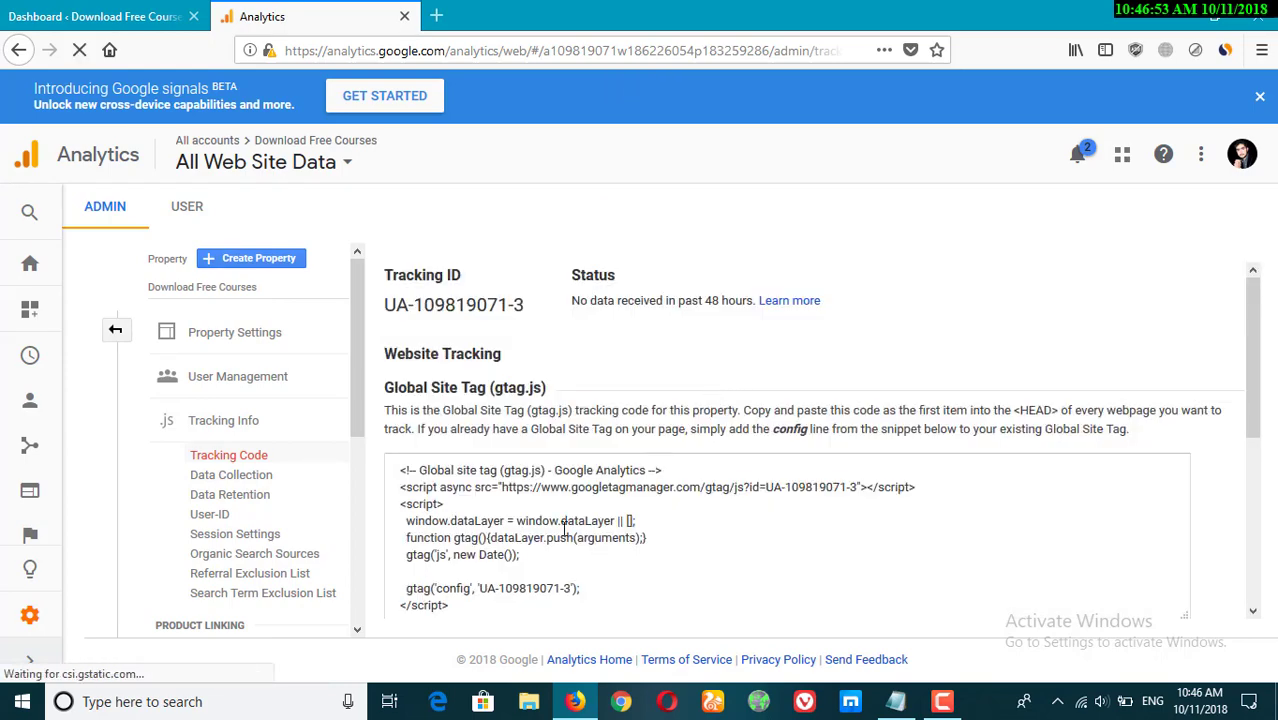
Select the Global Site Tag tracking code snippet.
scroll(570, 487, down, 1)
scroll(570, 487, down, 1)
click(466, 510)
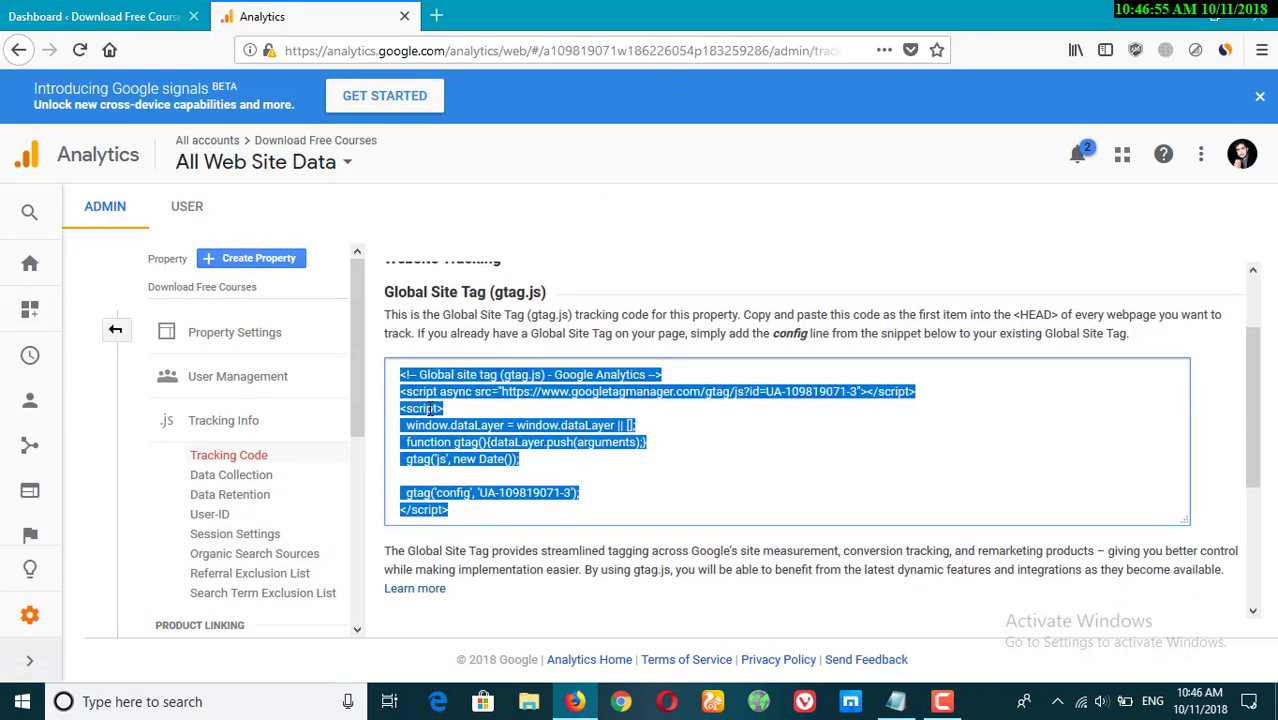
Copy the Global Site Tag tracking snippet and switch to the WordPress dashboard tab.
right_click(430, 408)
click(481, 469)
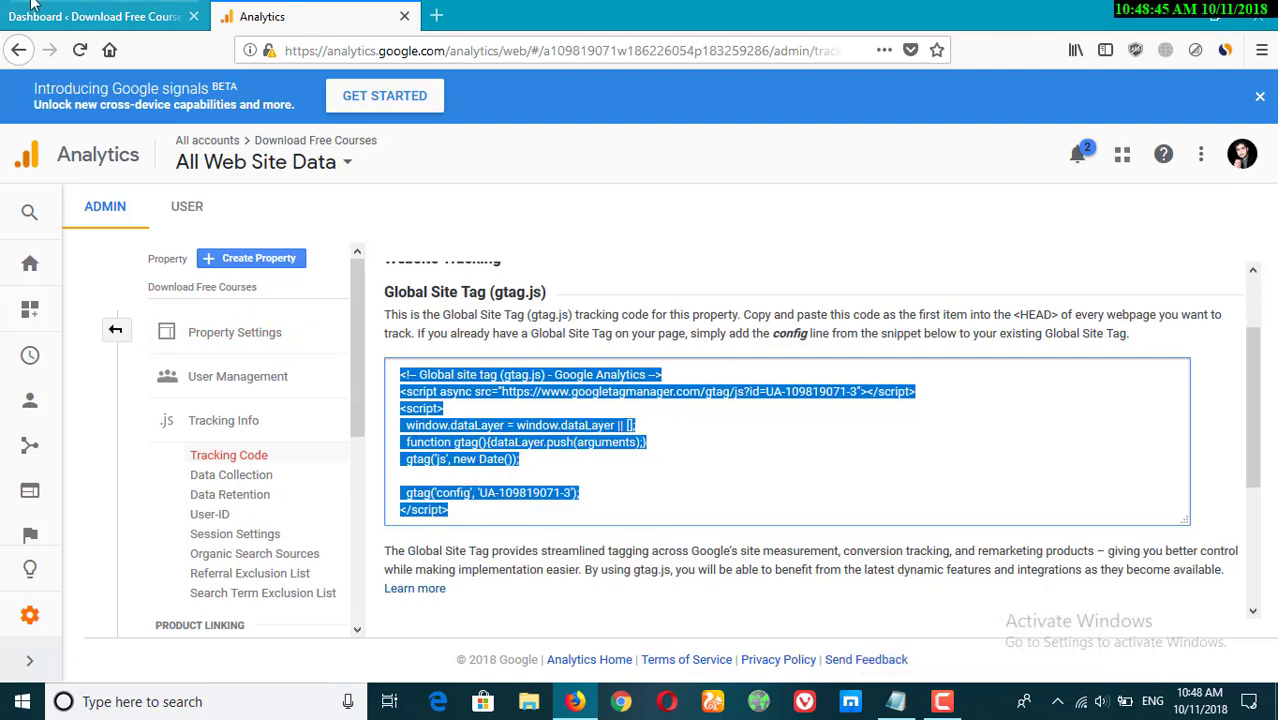
click(95, 16)
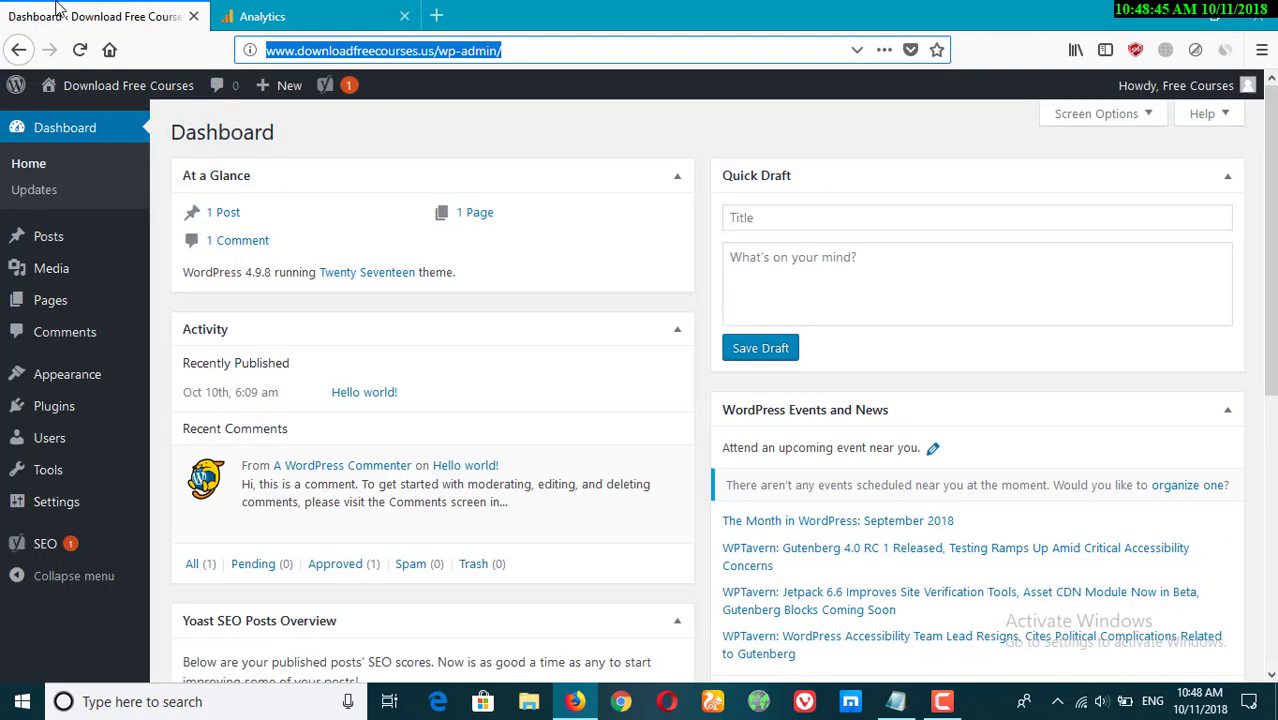
Open the theme editor, acknowledge the direct-edit warning, and open the Theme Header (header.php) file.
click(407, 137)
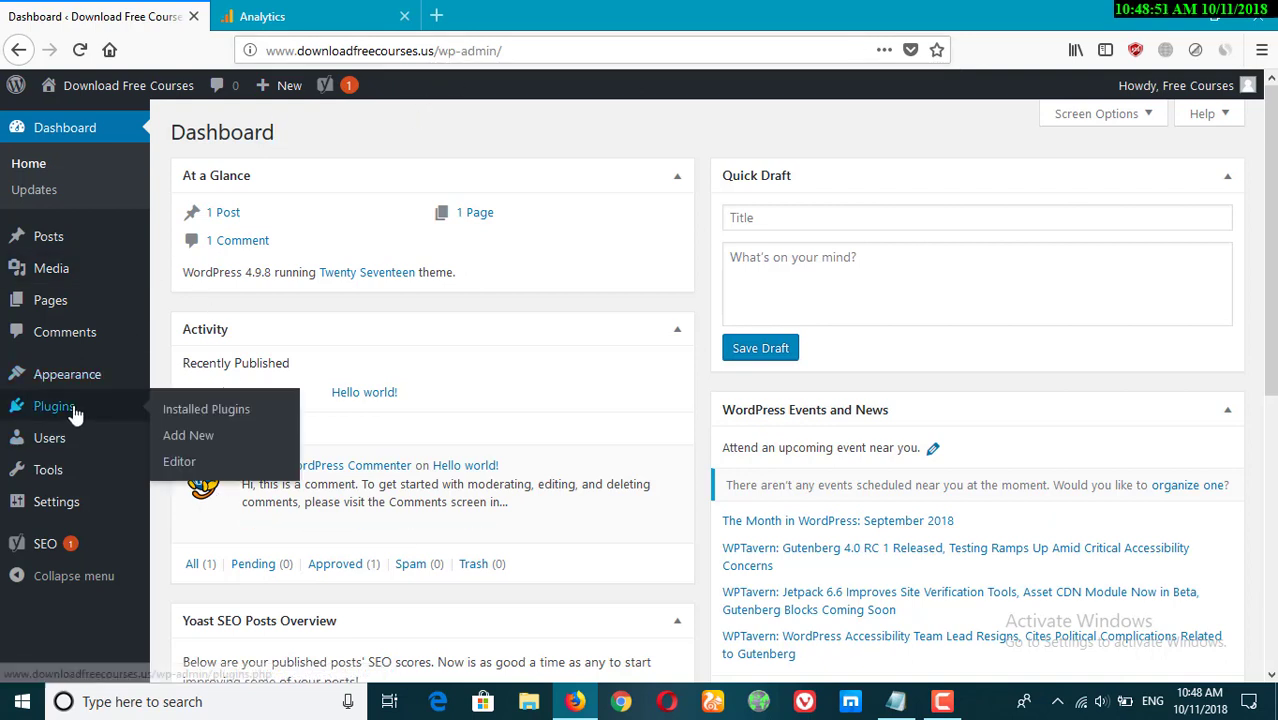
mouse_move(87, 395)
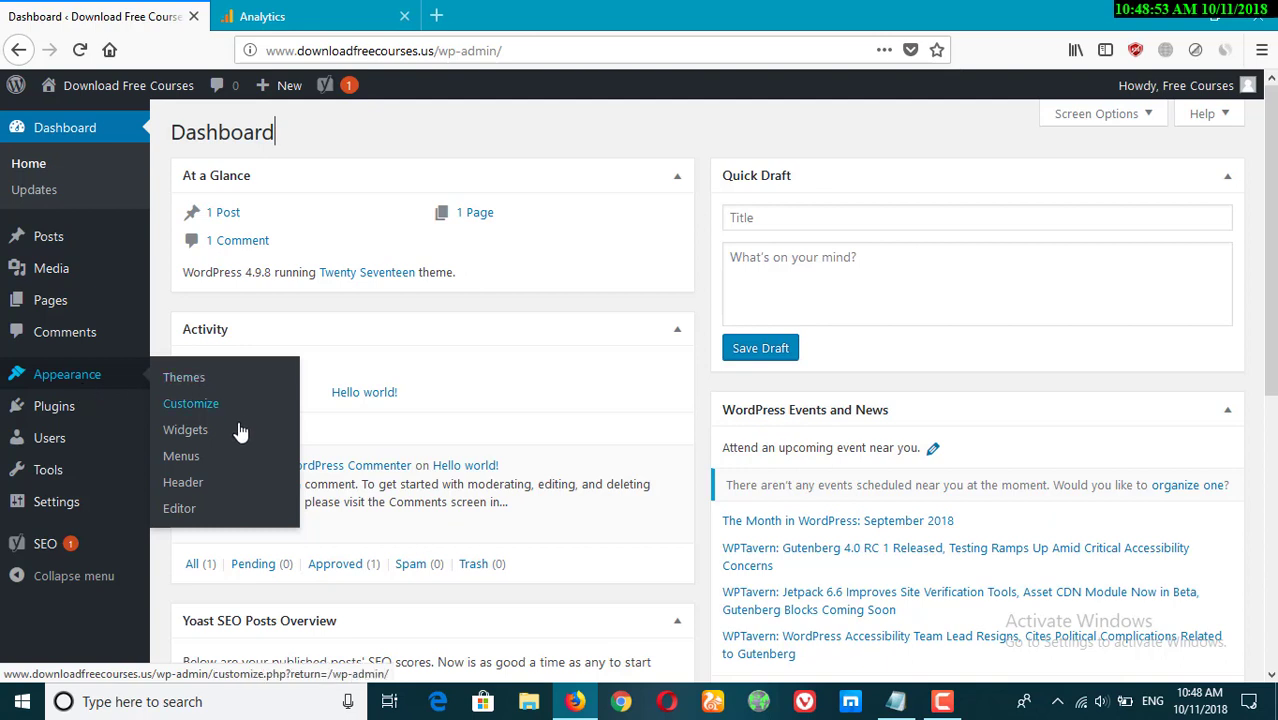
click(179, 510)
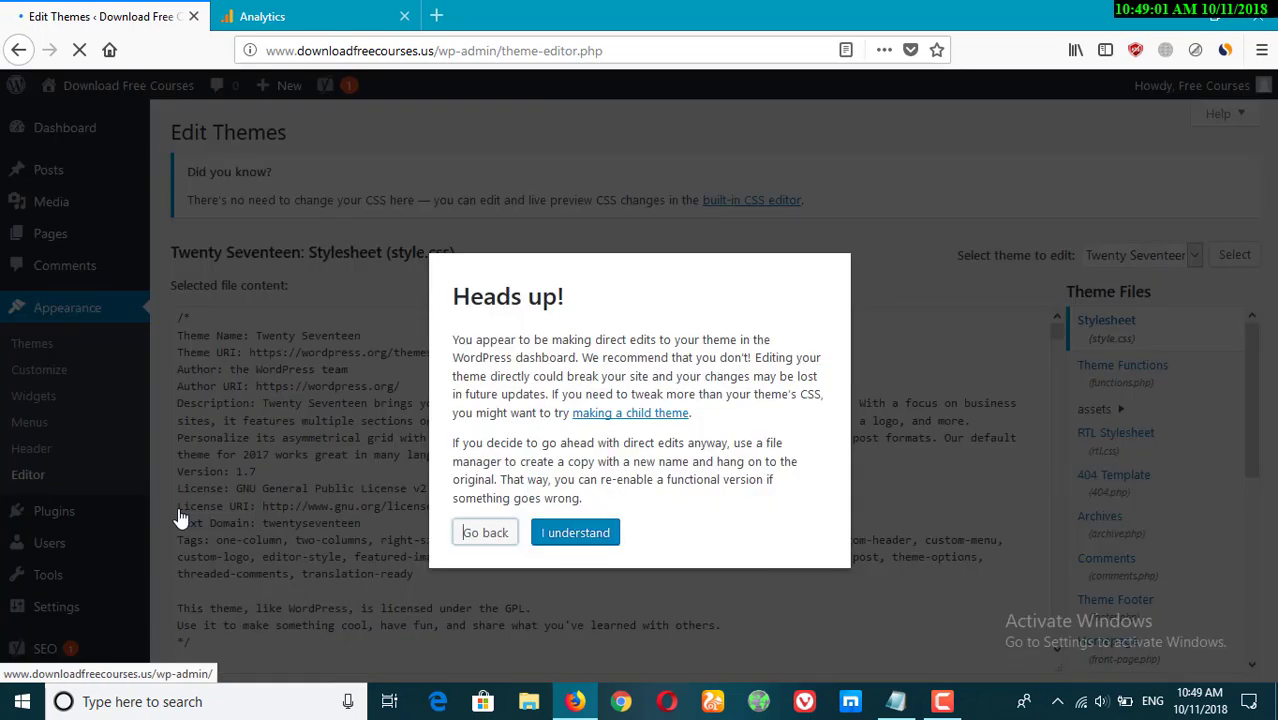
click(575, 533)
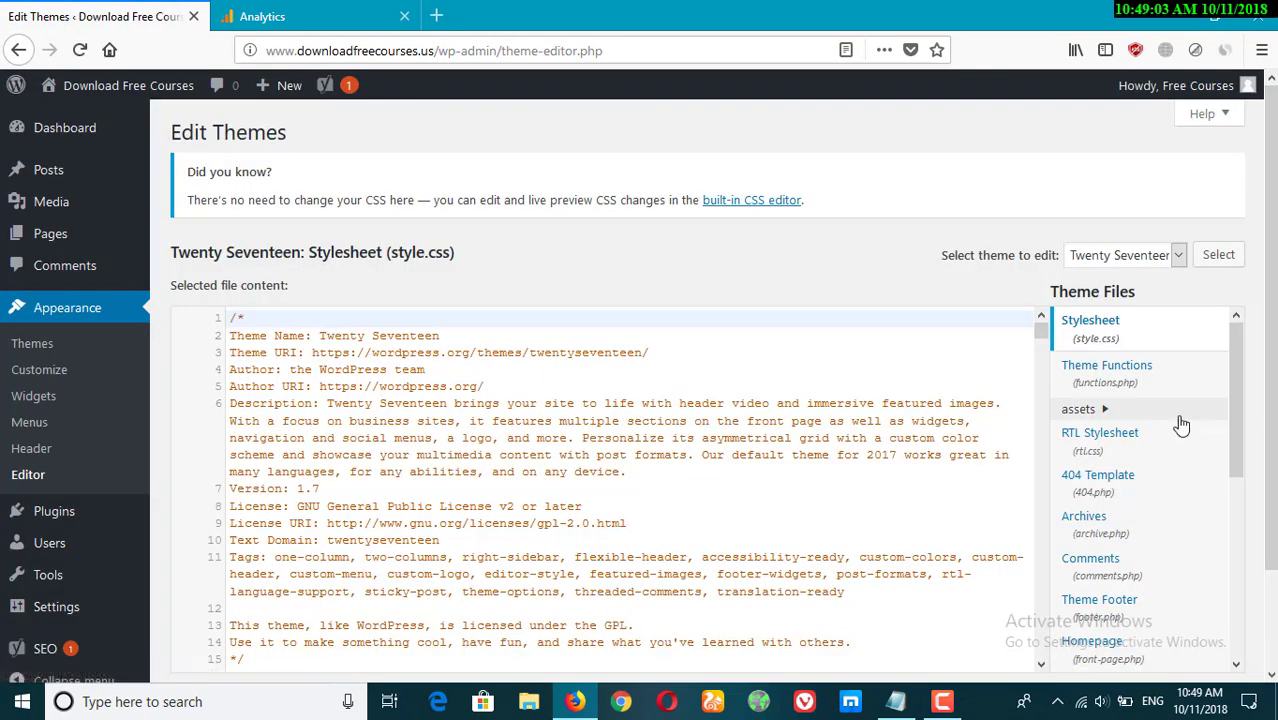
scroll(1186, 422, down, 2)
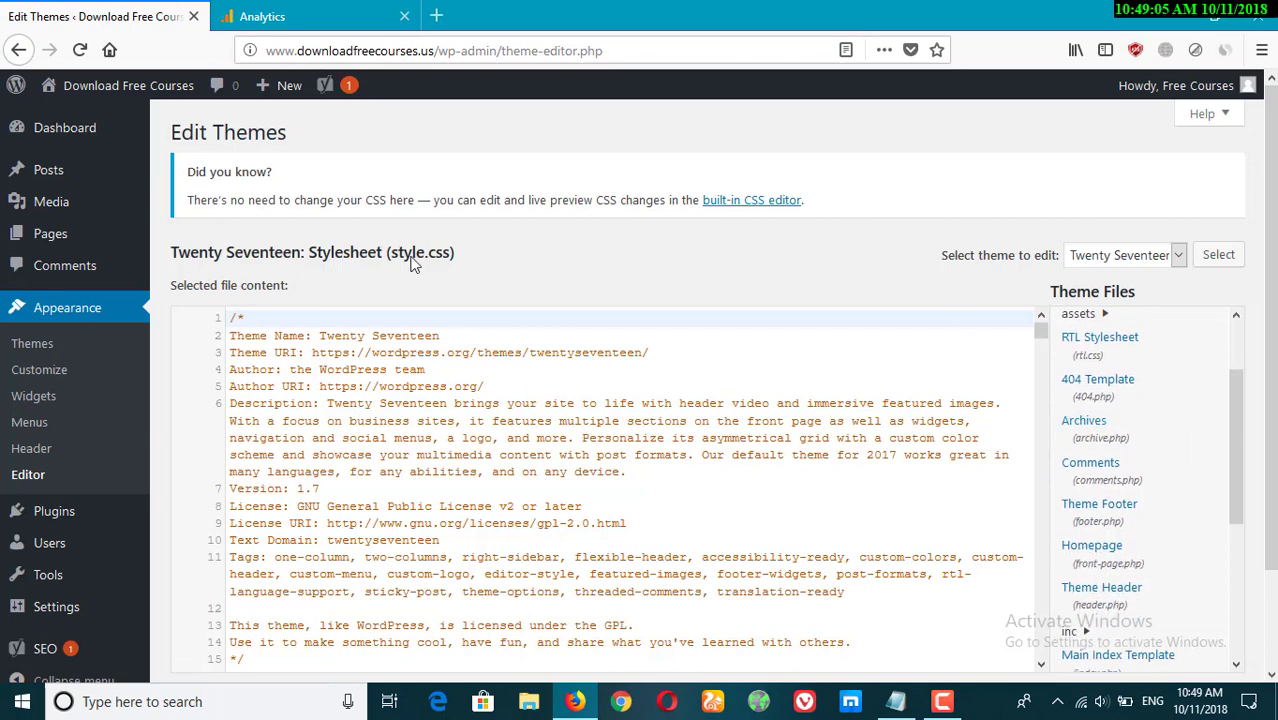
scroll(1162, 455, down, 2)
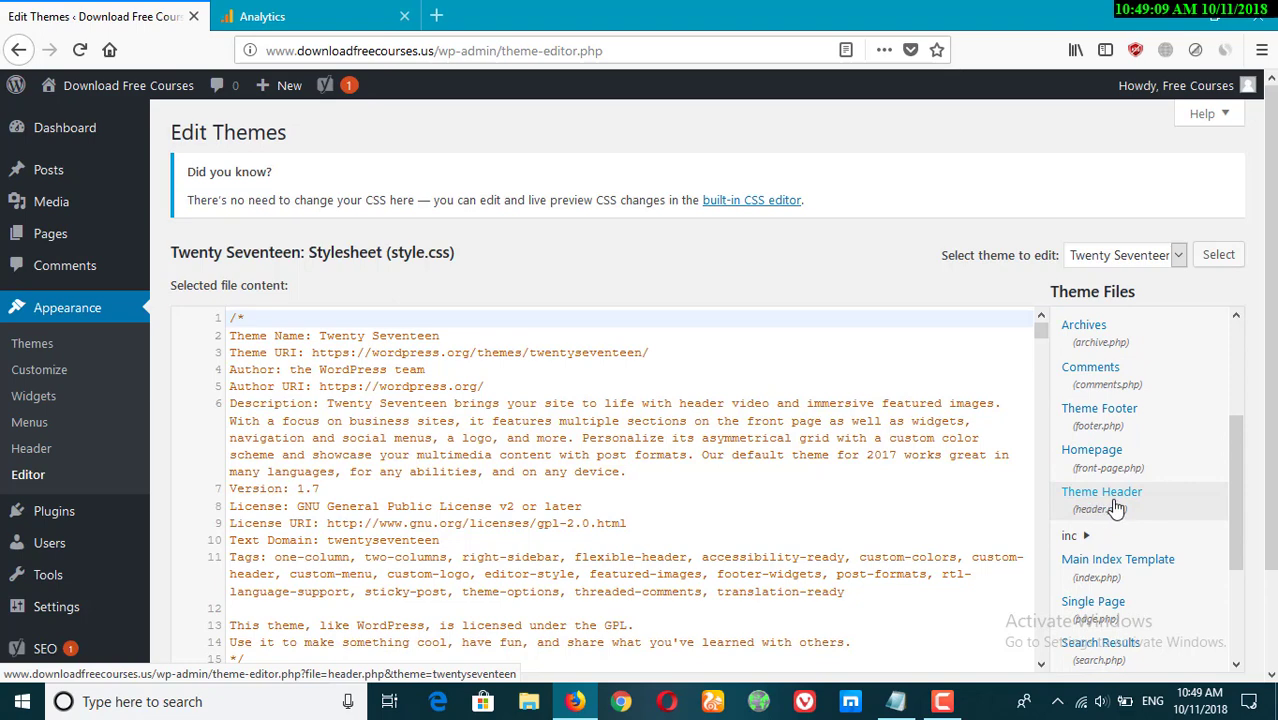
click(1116, 508)
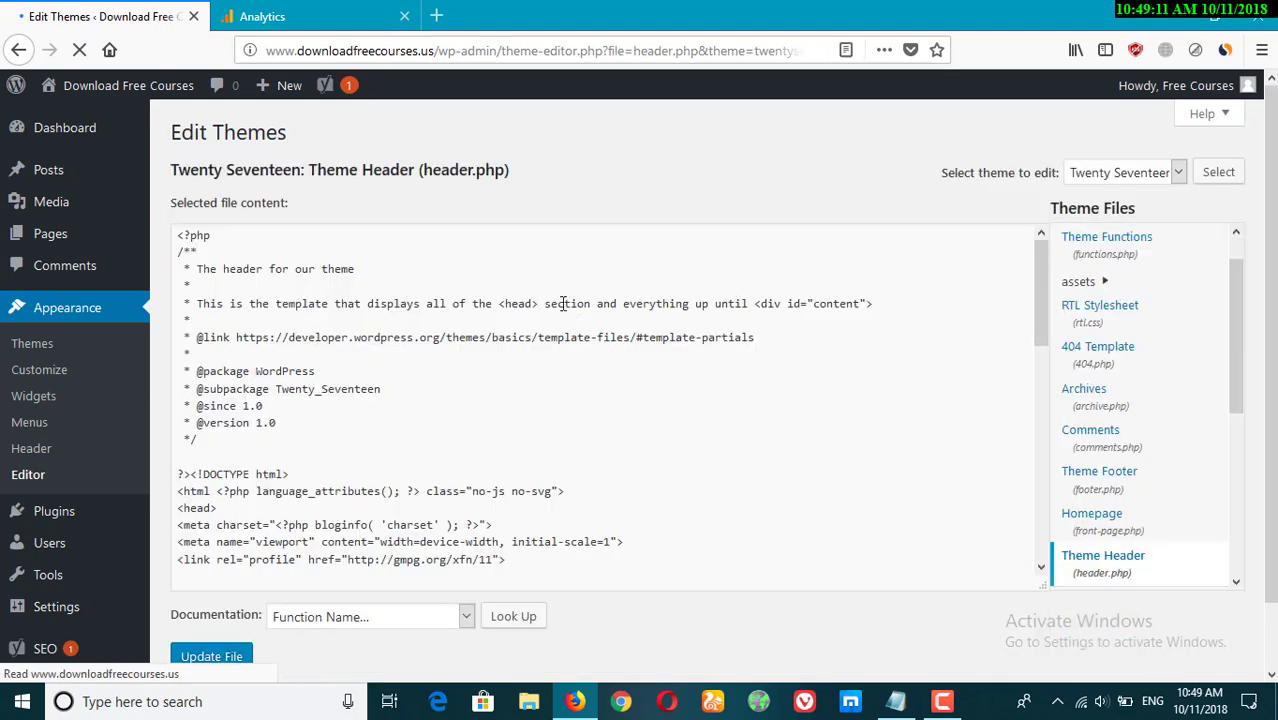
Paste the tracking snippet on a new line right after the <head> tag in header.php.
scroll(459, 397, down, 2)
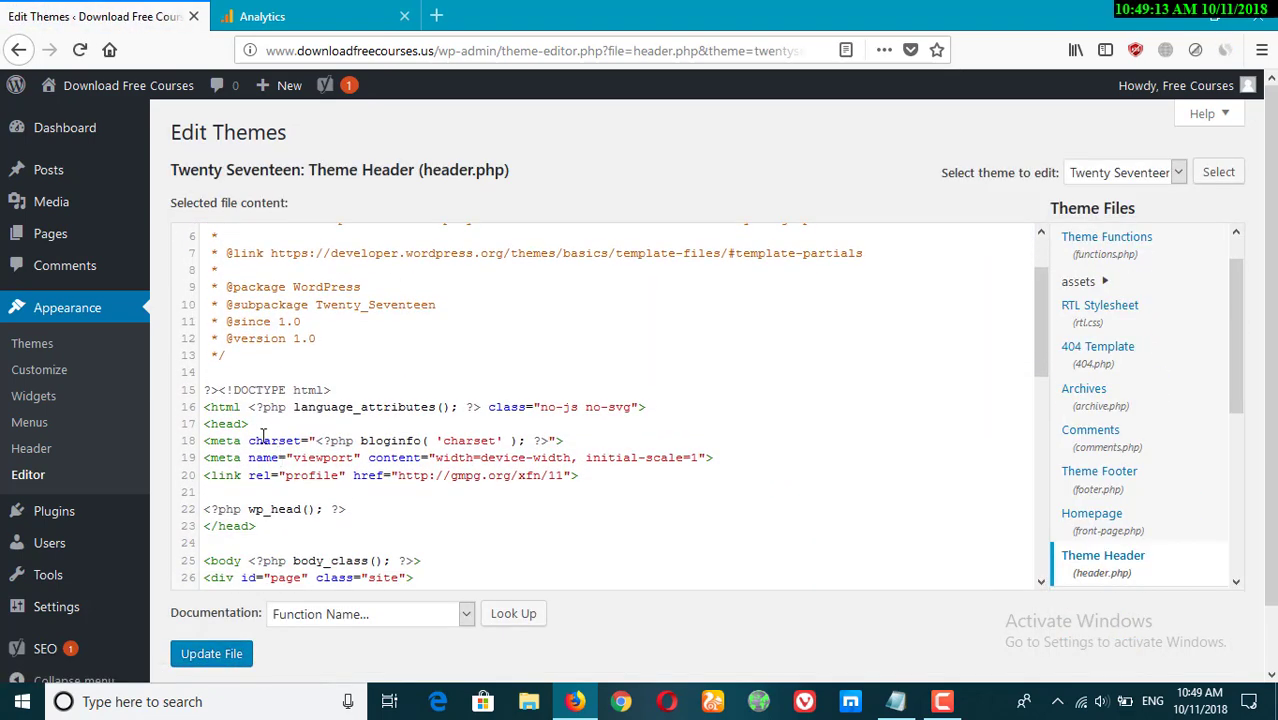
click(272, 425)
key(Return)
key(ctrl+v)
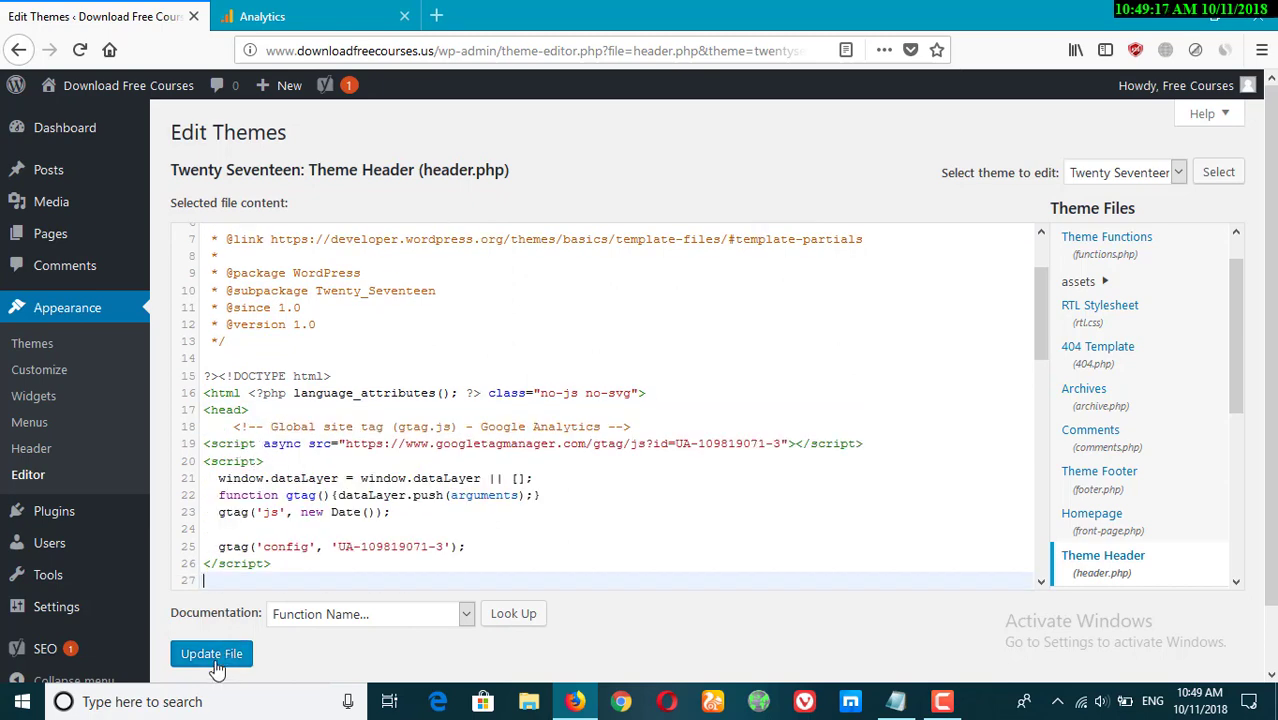
scroll(438, 513, down, 1)
scroll(437, 513, down, 2)
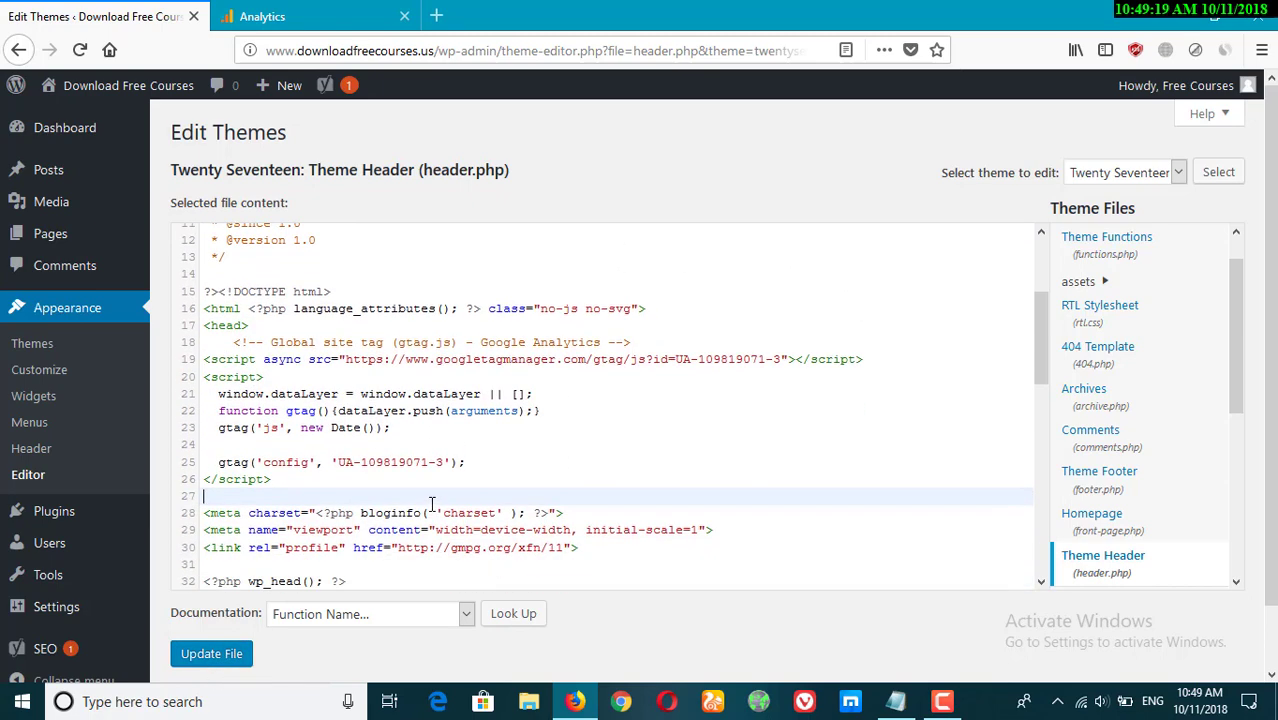
Undo the pasted tracking snippet in header.php.
key(ctrl+z)
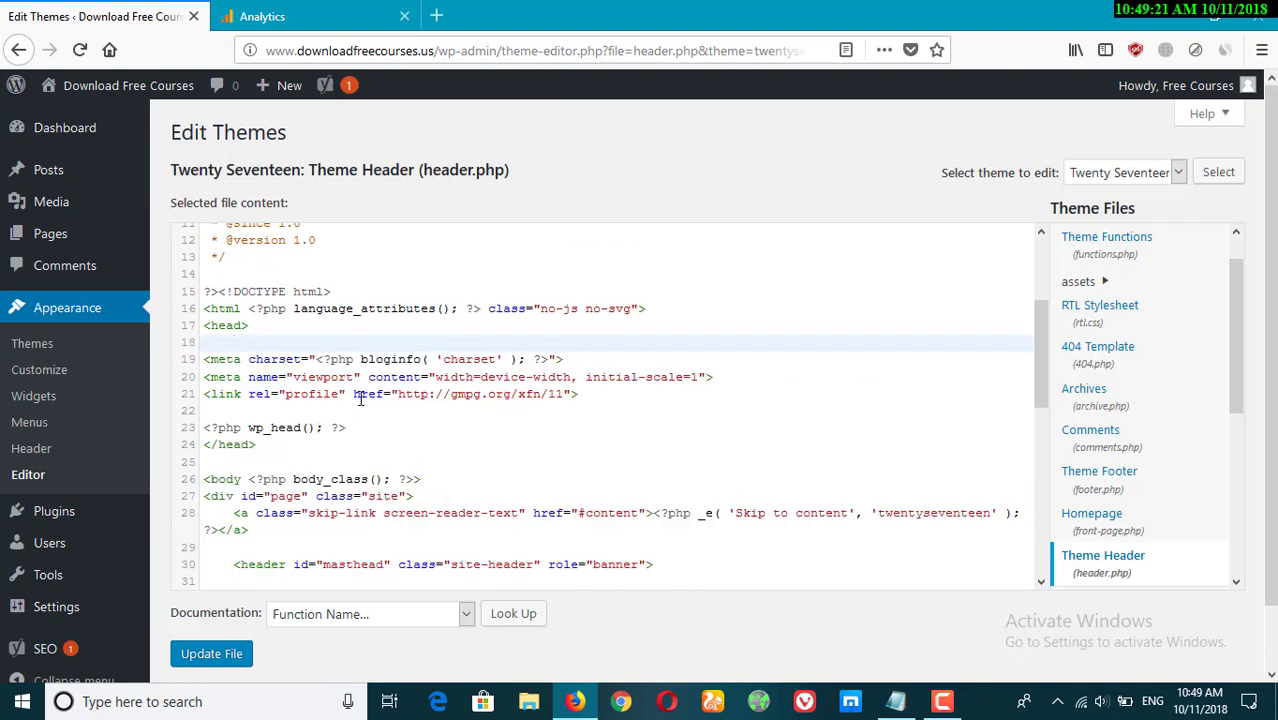
key(ctrl+z)
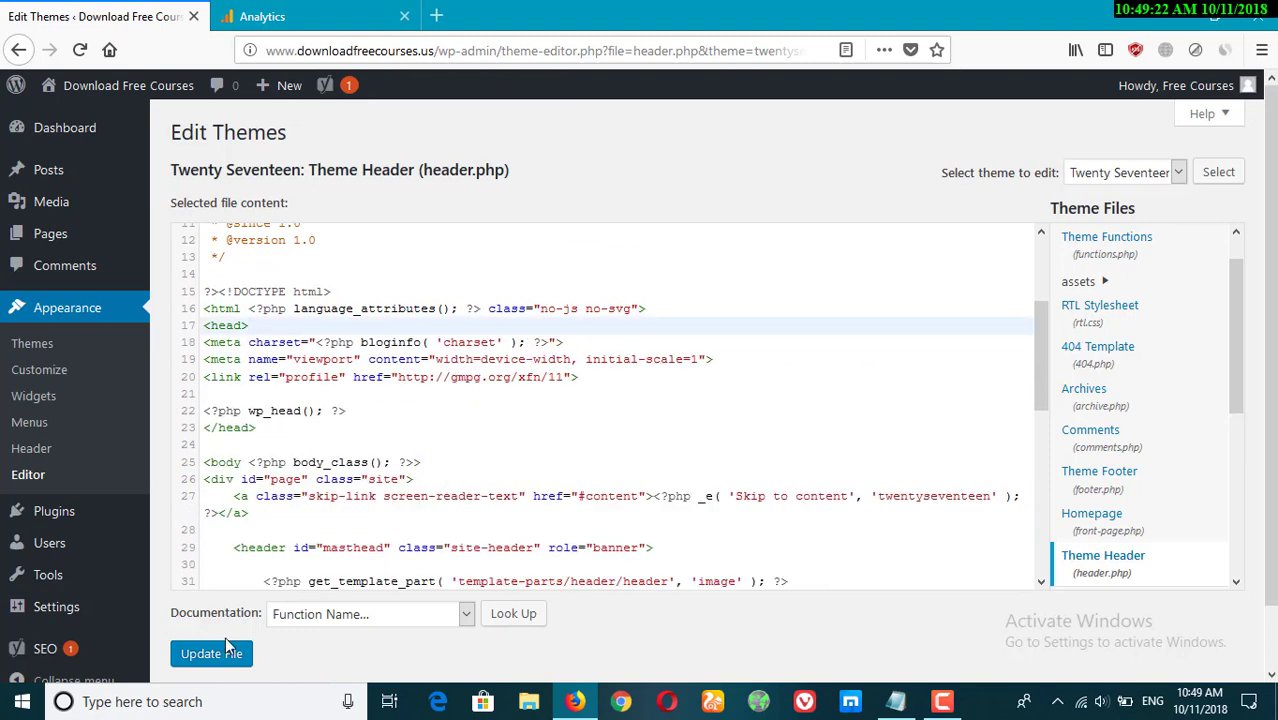
click(292, 12)
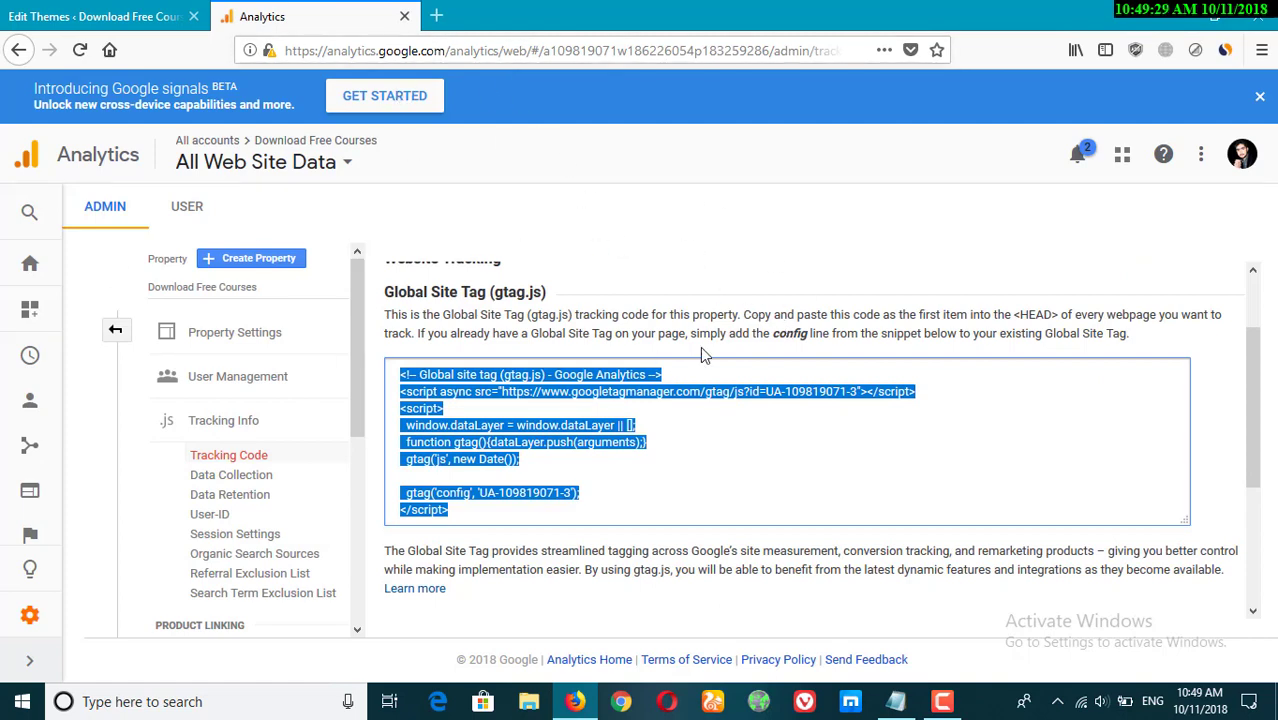
click(33, 10)
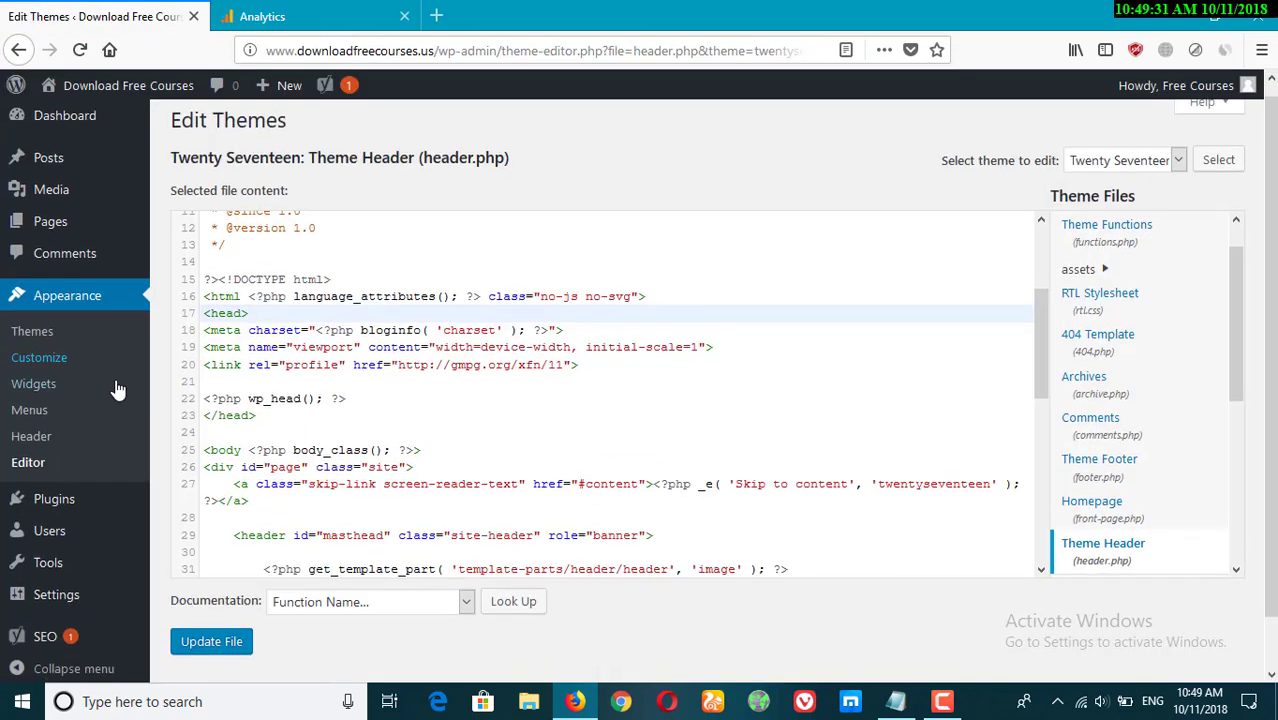
Leave the theme editor without saving and open the Add Plugins page.
scroll(114, 390, down, 1)
mouse_move(60, 447)
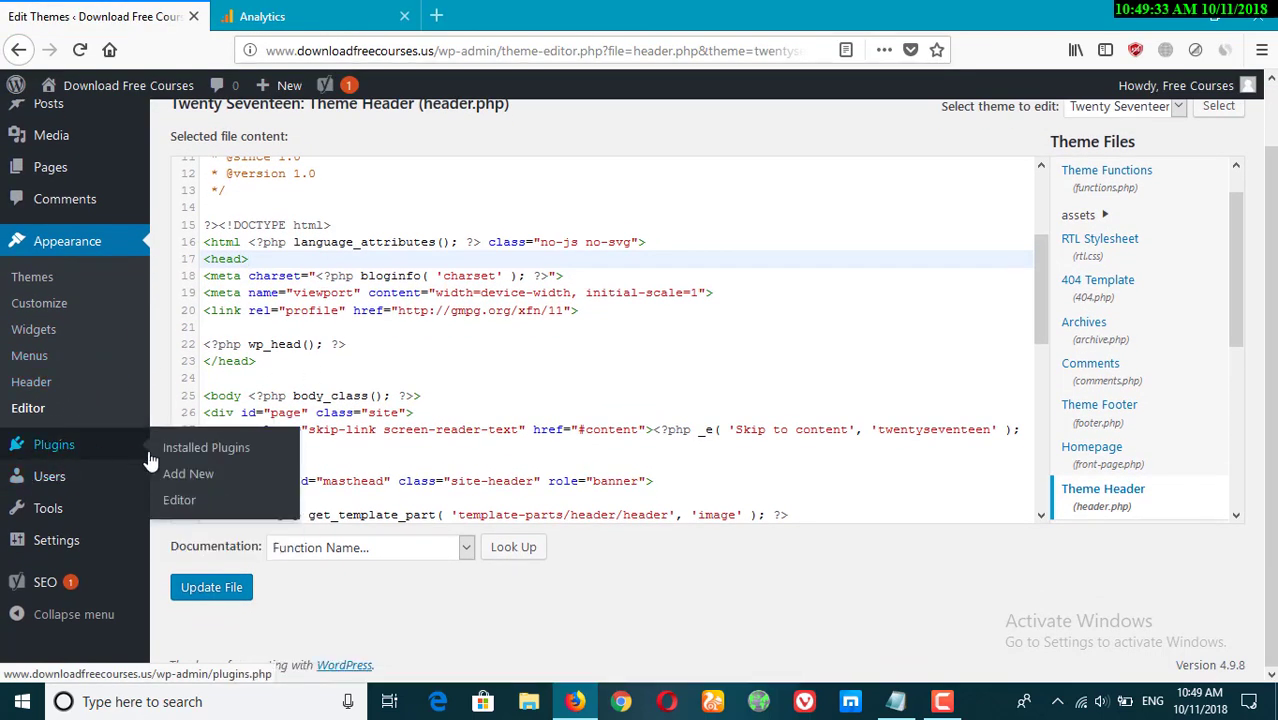
click(185, 482)
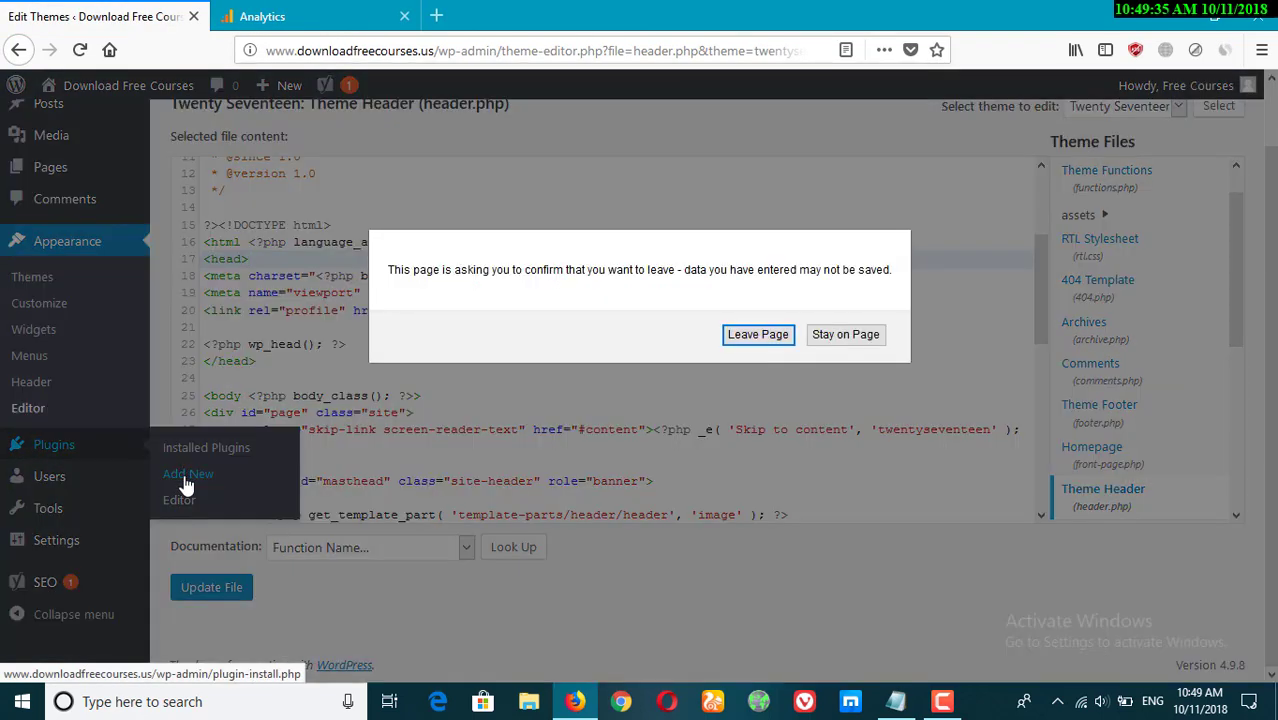
click(756, 339)
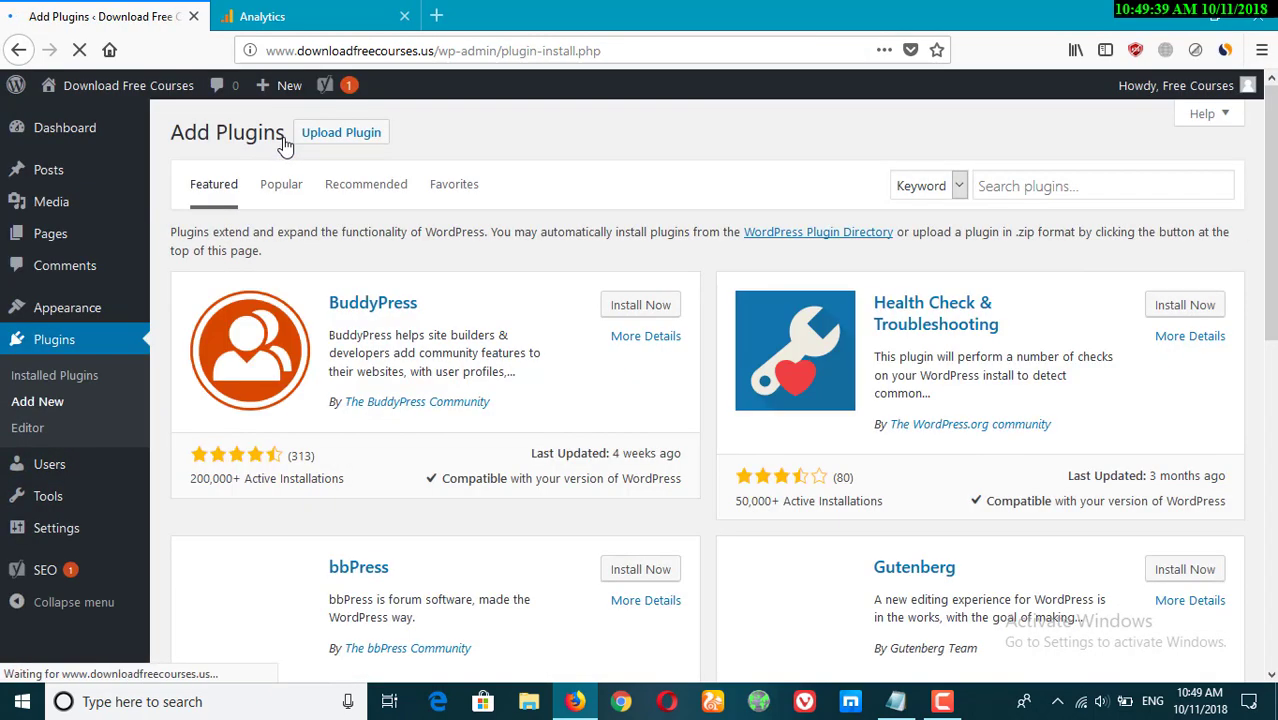
Search plugins for Google Analytics, then install and activate Google Analytics Dashboard for WP by ExactMetrics.
click(1042, 185)
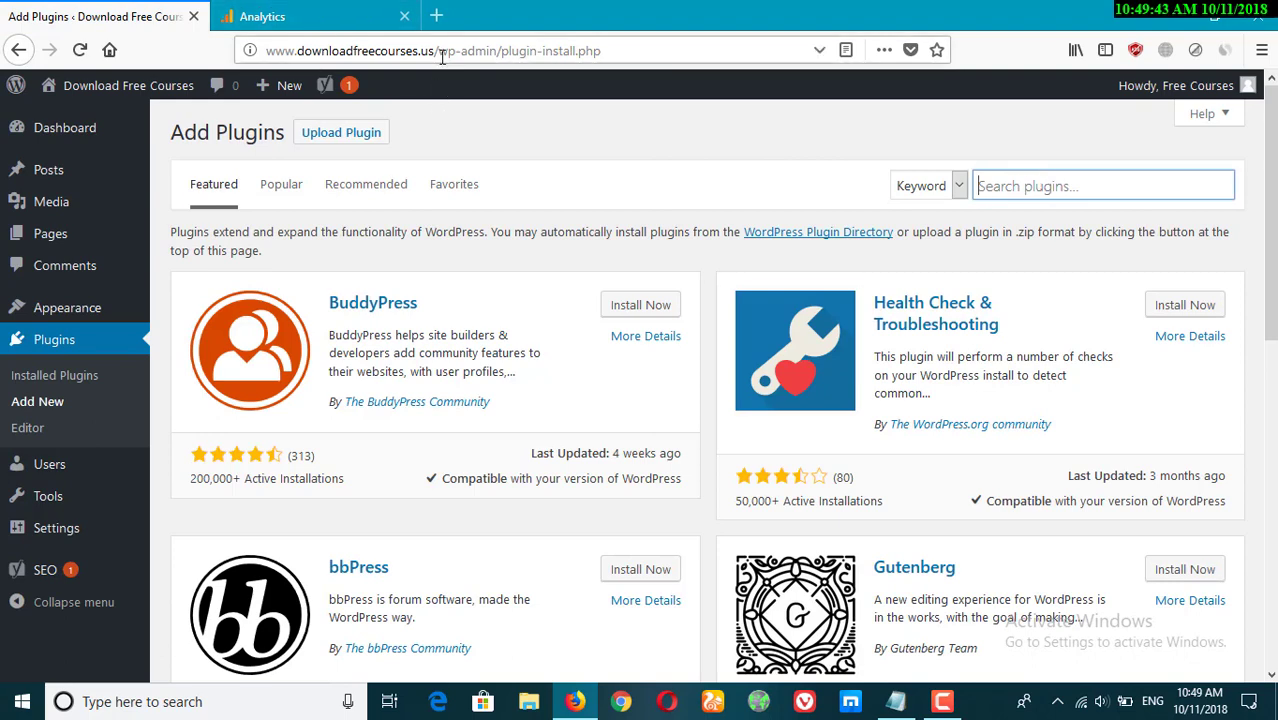
text(Go)
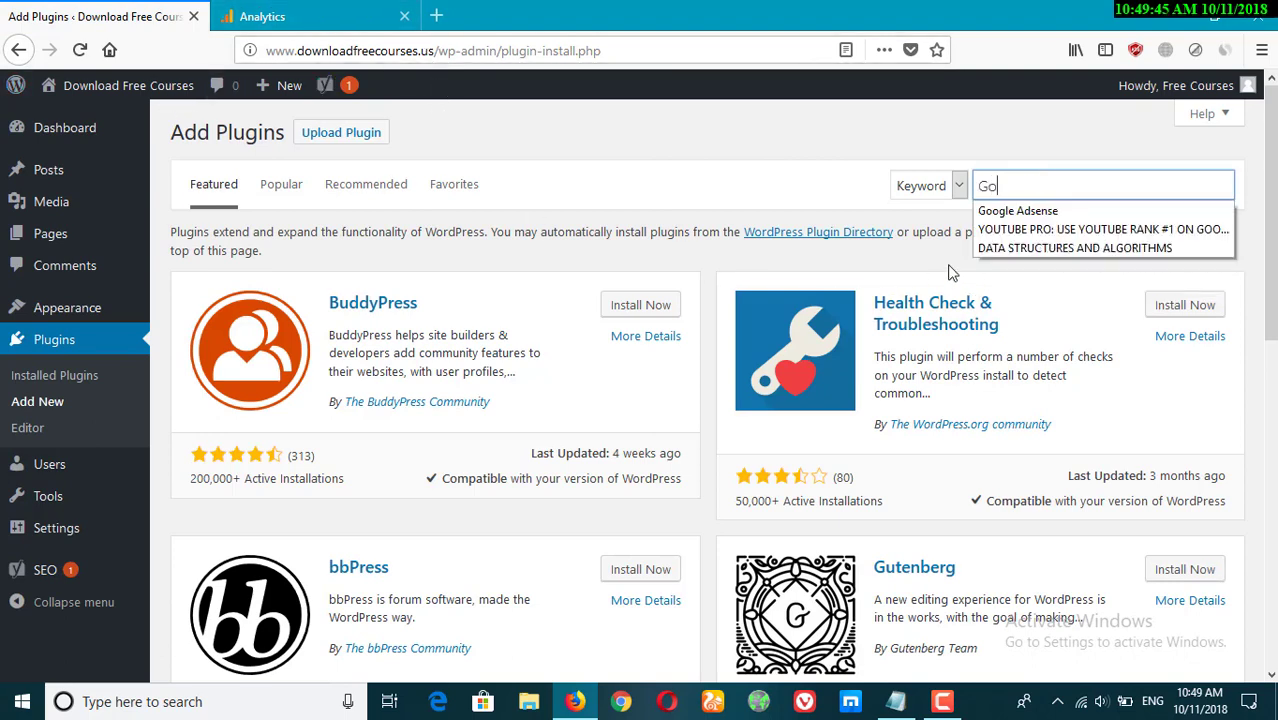
text(ogle A)
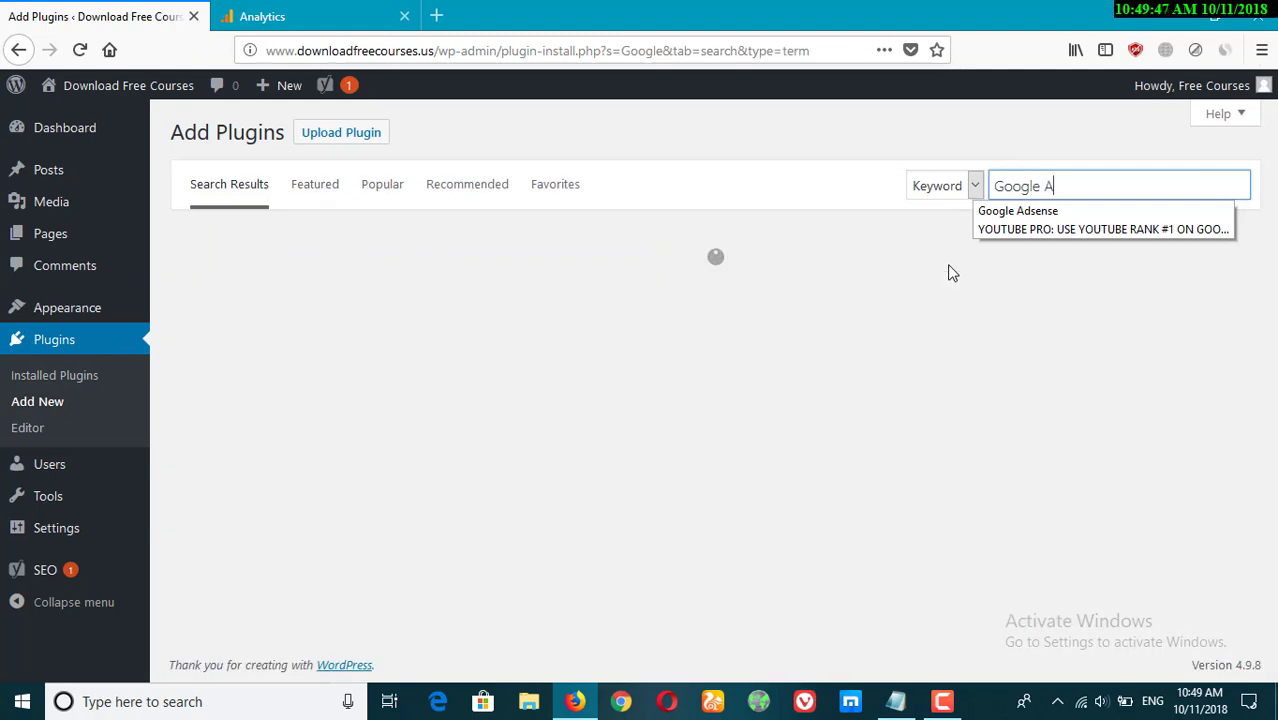
text(nalytics)
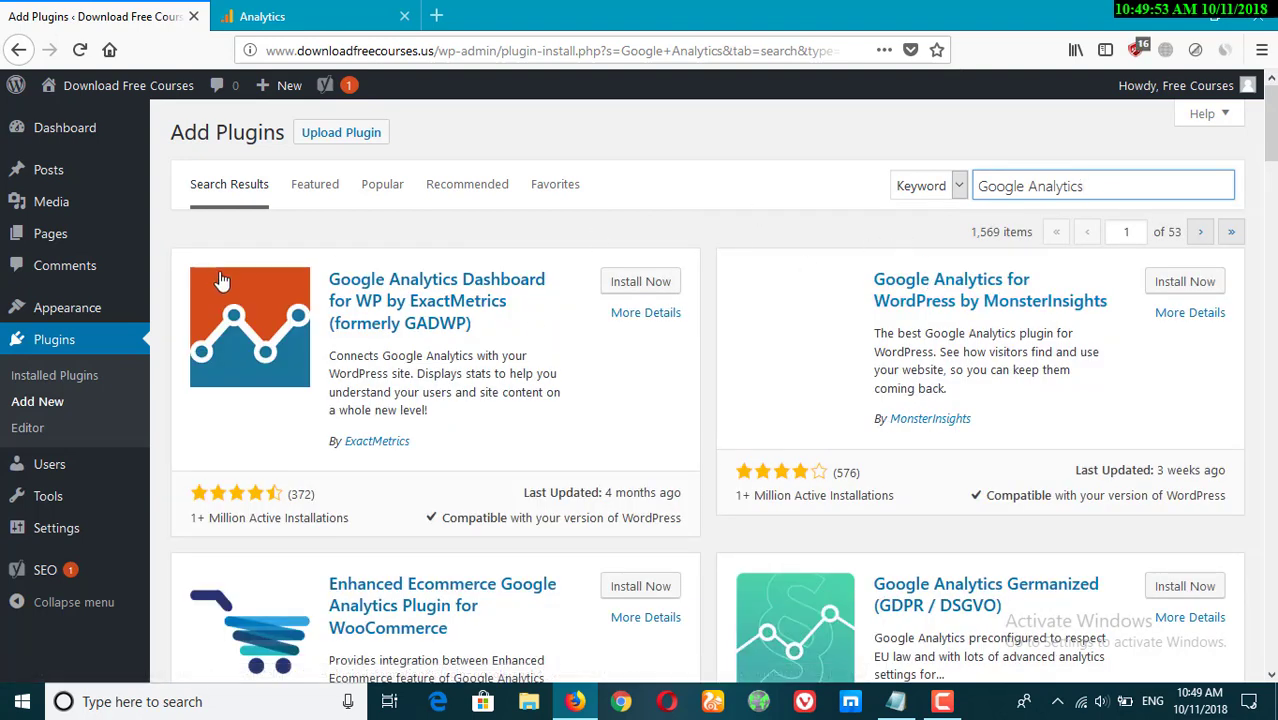
click(645, 283)
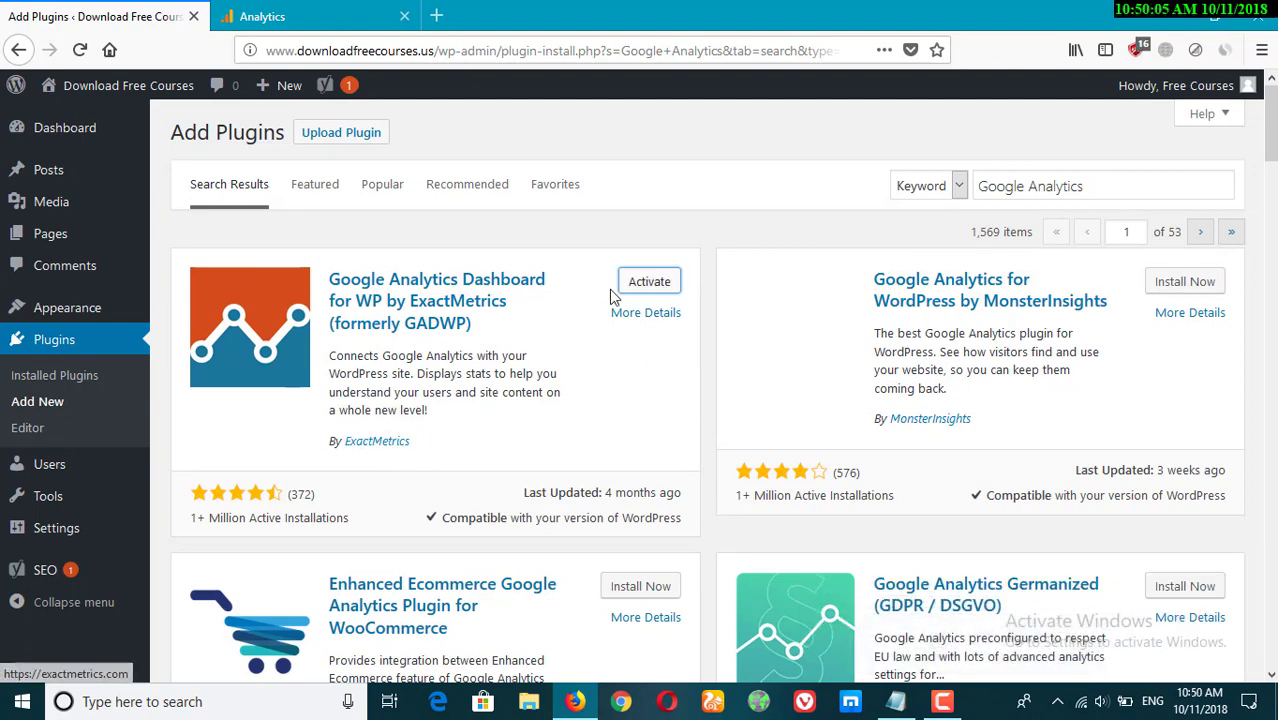
click(645, 282)
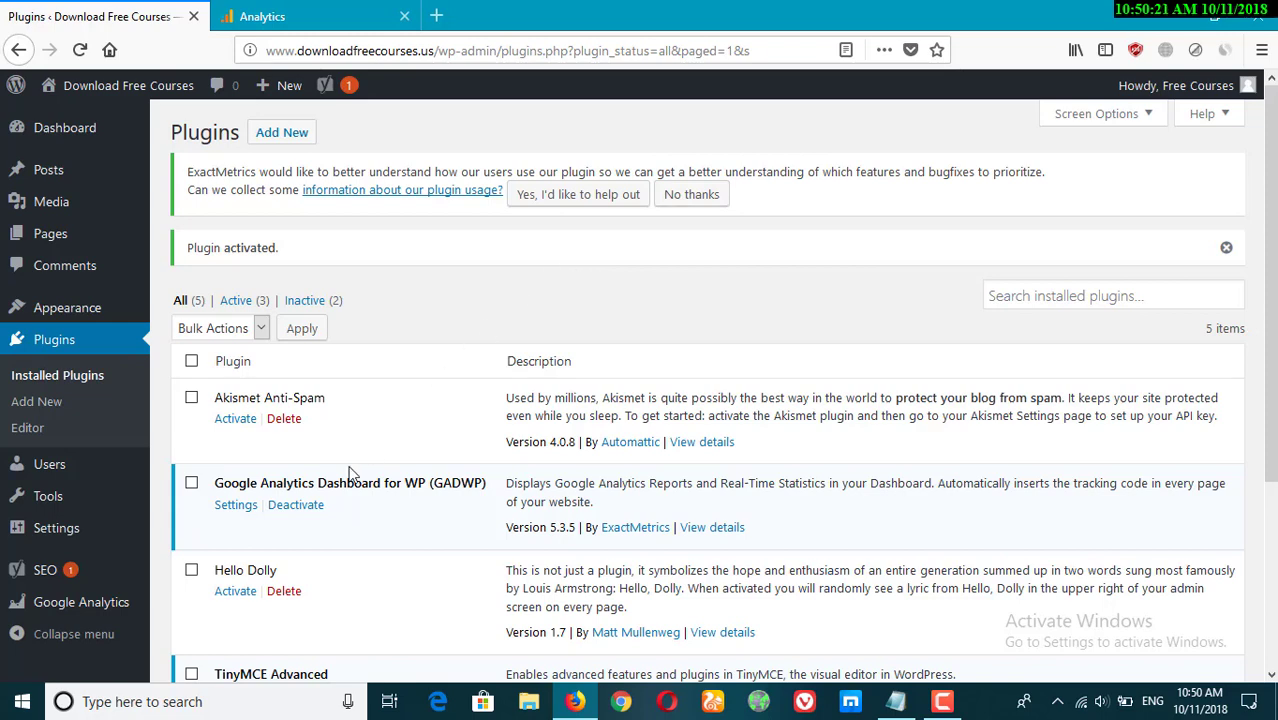
Open the Google Analytics plugin's General Settings and start the plugin authorization.
mouse_move(50, 608)
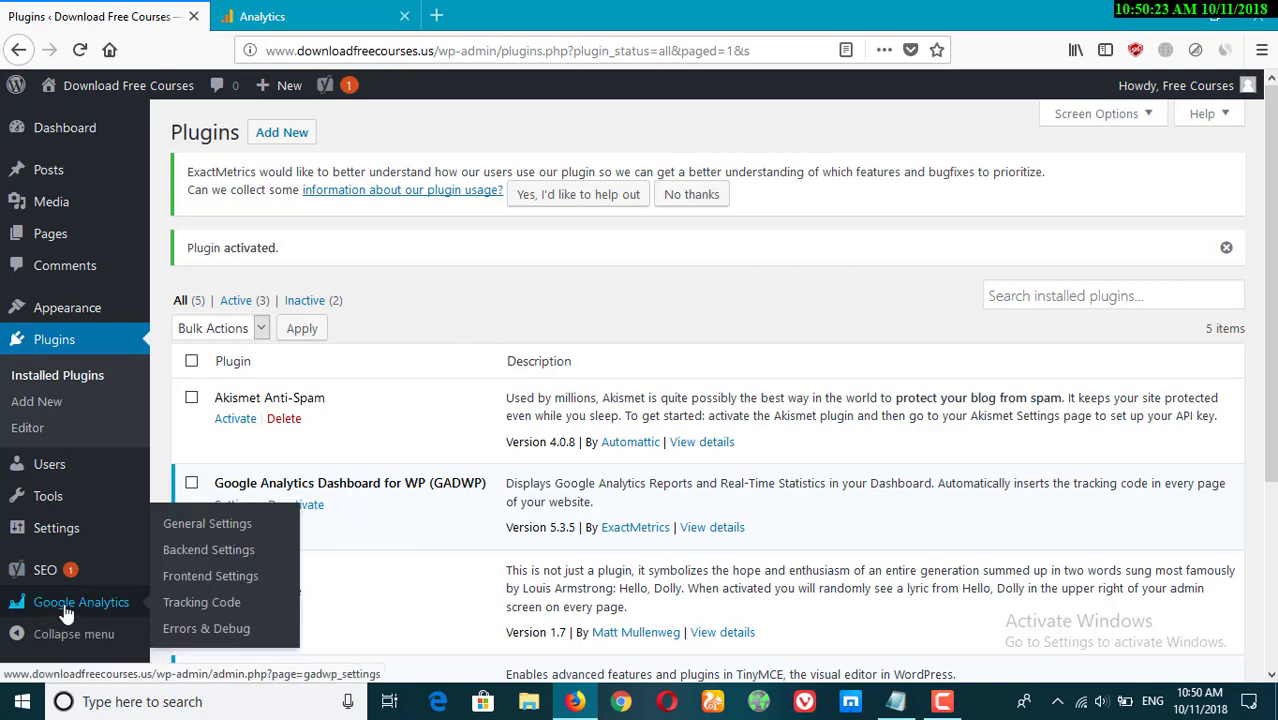
click(72, 610)
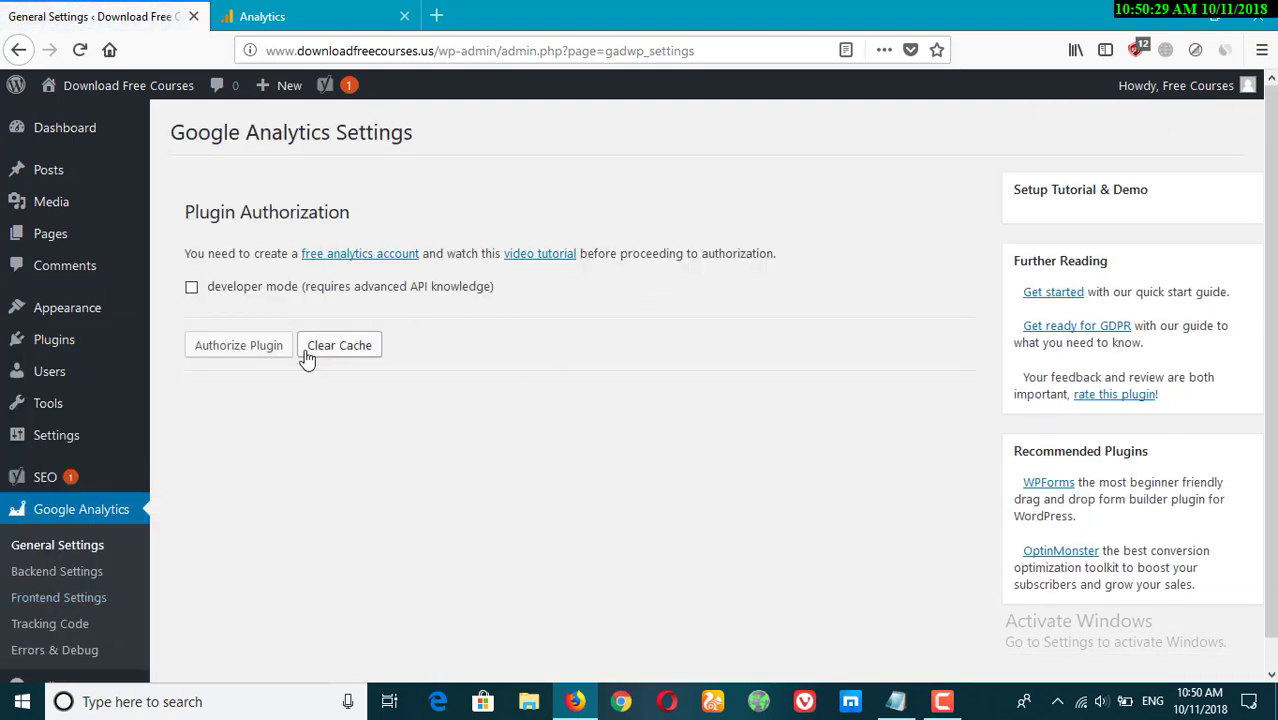
click(235, 358)
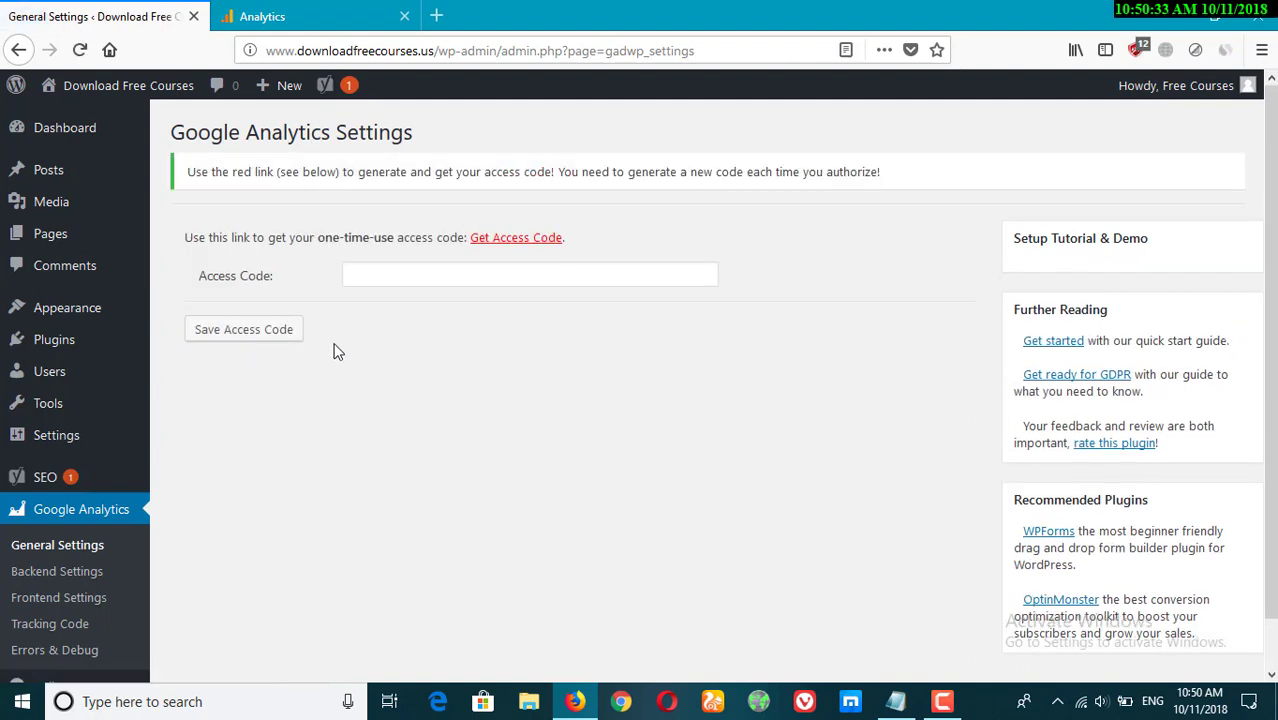
Request an access code, choose the Google account, and allow the plugin to view Analytics data.
click(519, 239)
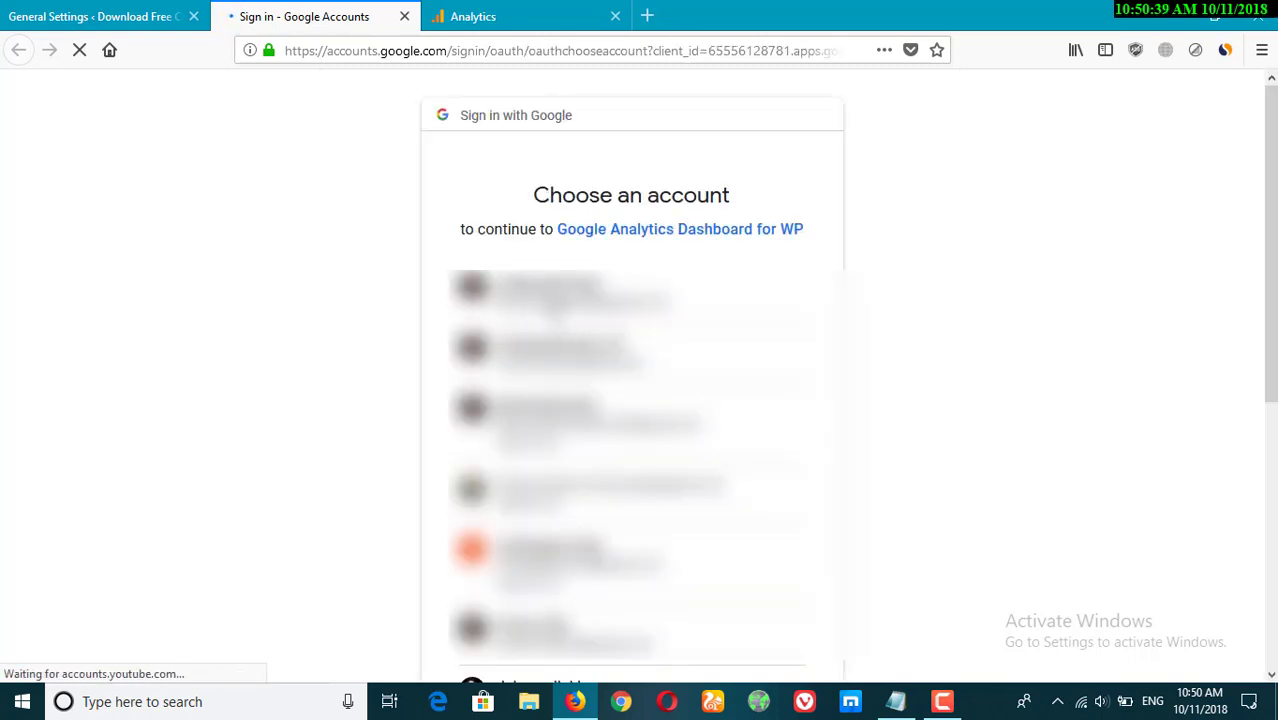
scroll(911, 466, down, 3)
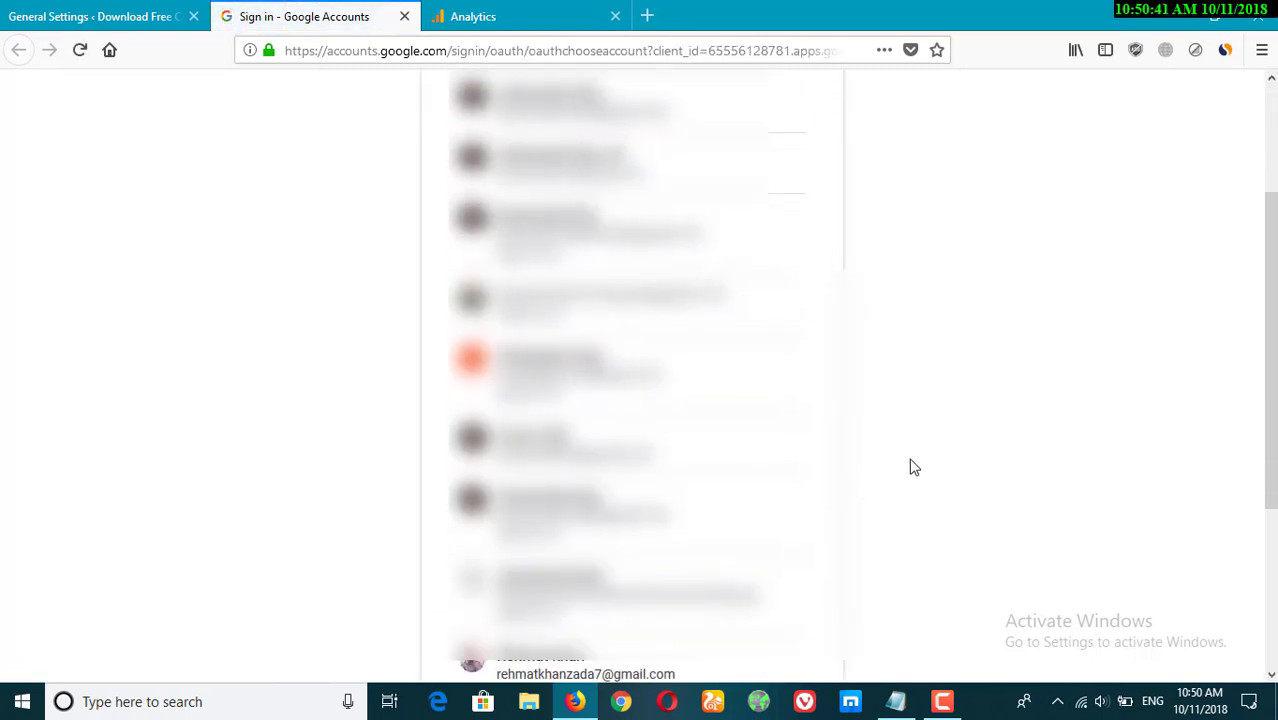
scroll(911, 466, down, 3)
click(590, 263)
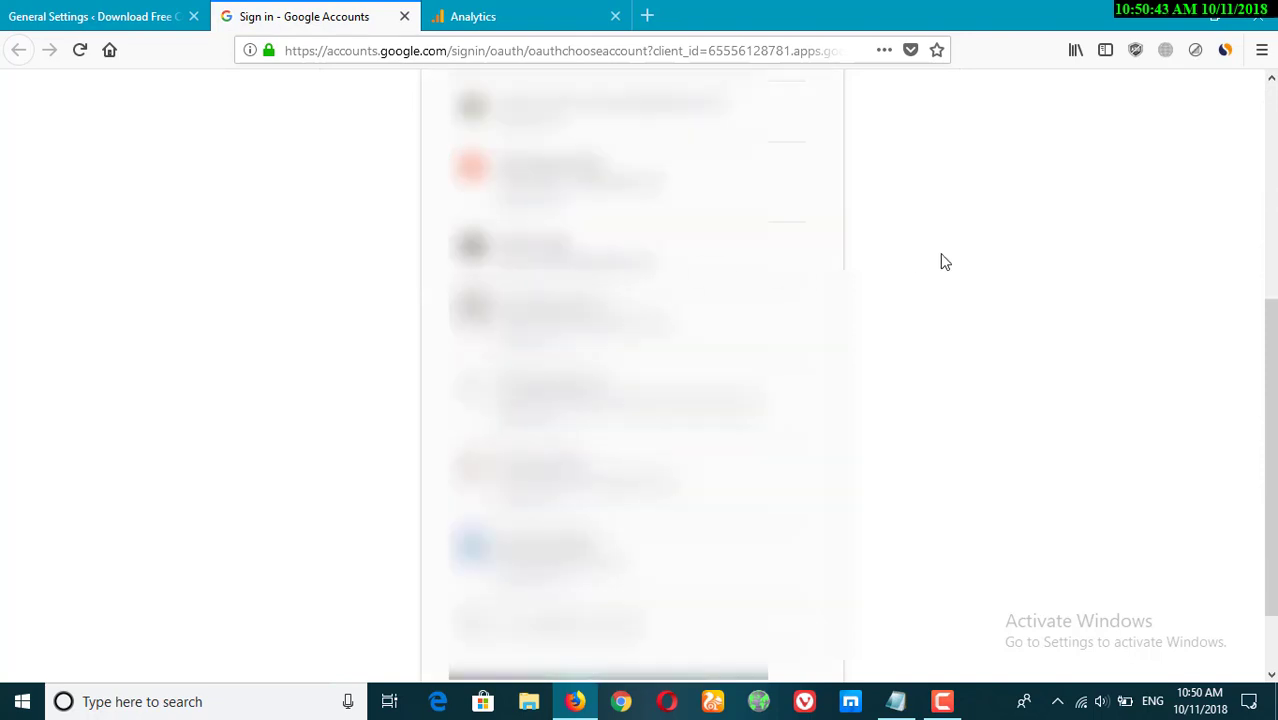
scroll(996, 262, up, 2)
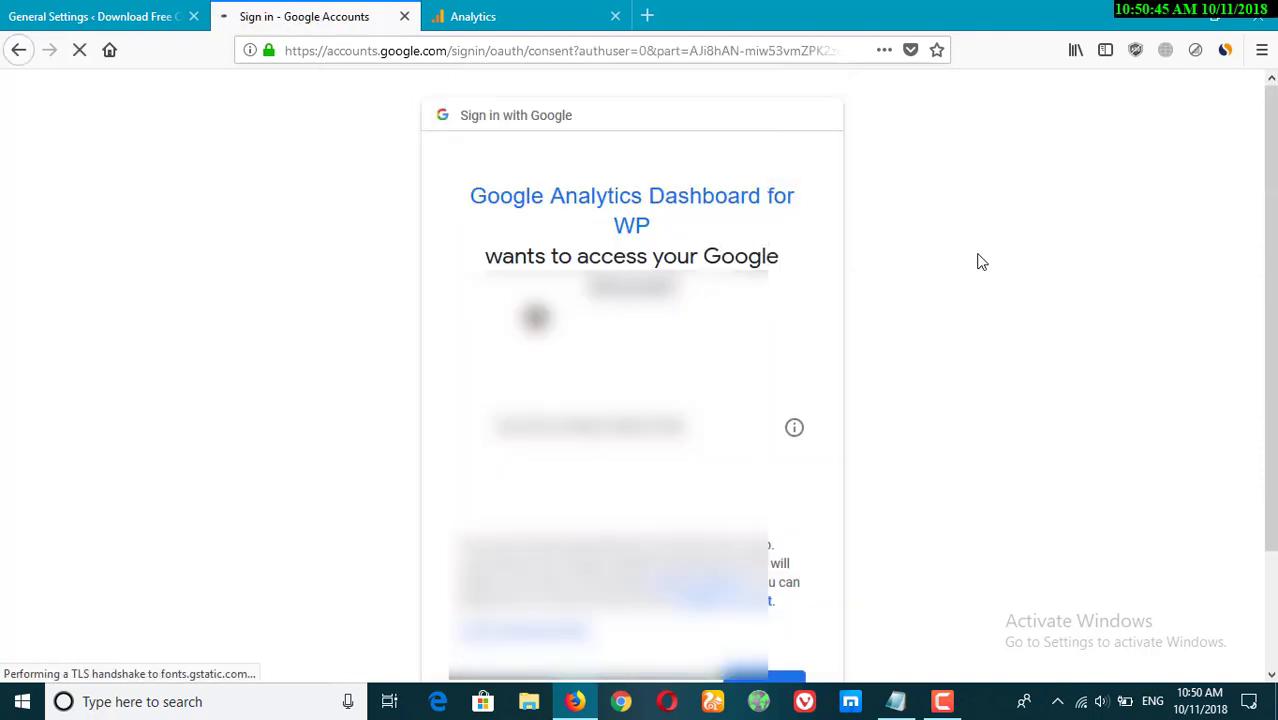
scroll(978, 350, down, 3)
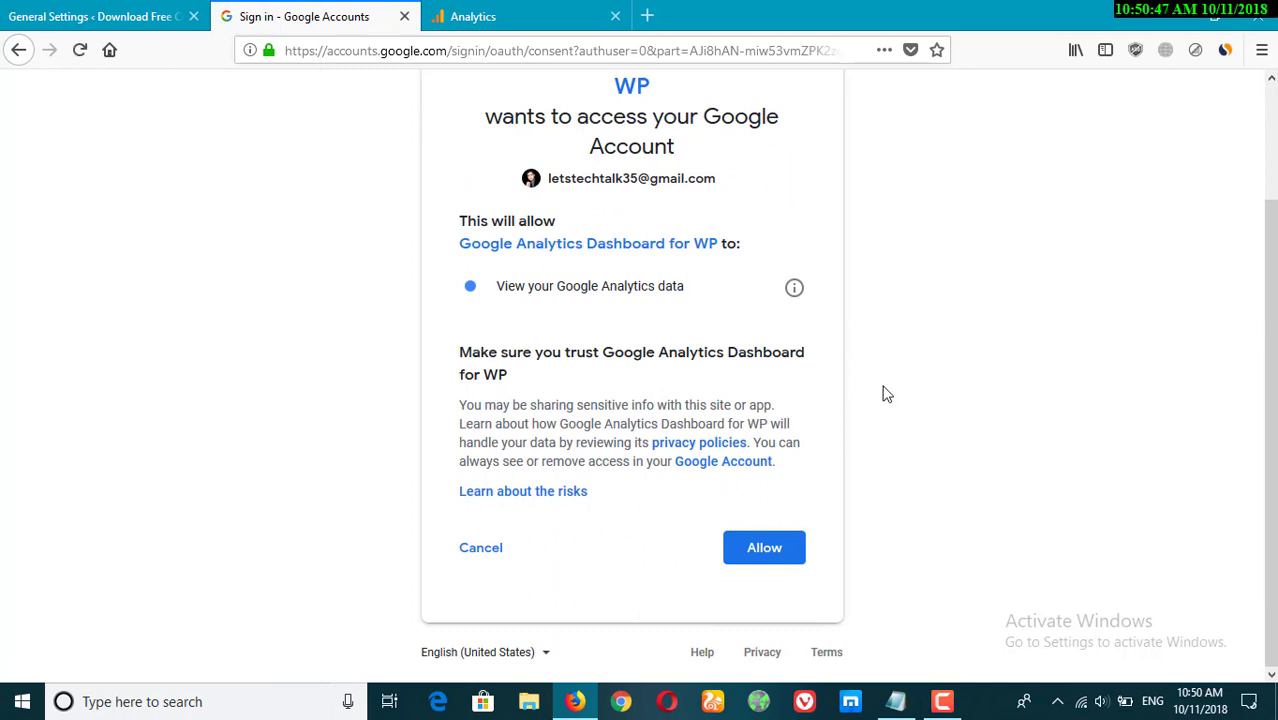
click(775, 561)
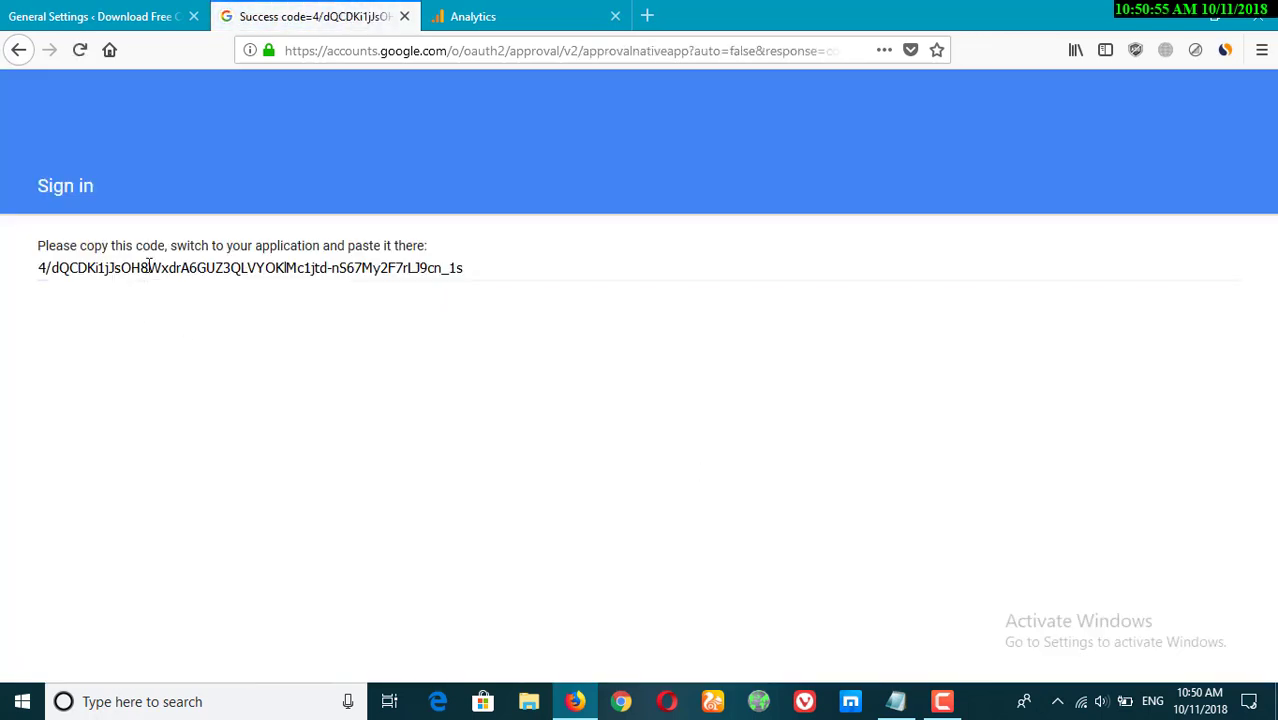
Copy the one-time access code and paste it into the plugin's Access Code field, then save the access code.
click(148, 267)
right_click(148, 267)
click(207, 333)
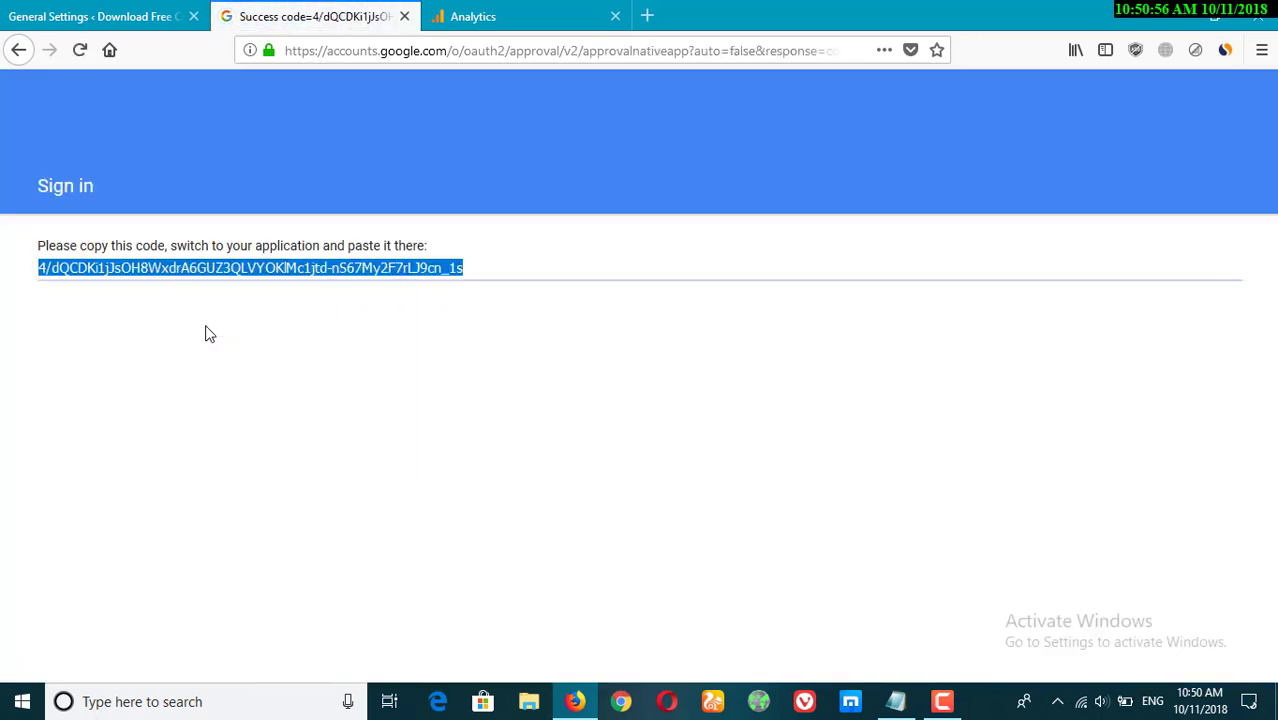
click(60, 16)
click(381, 279)
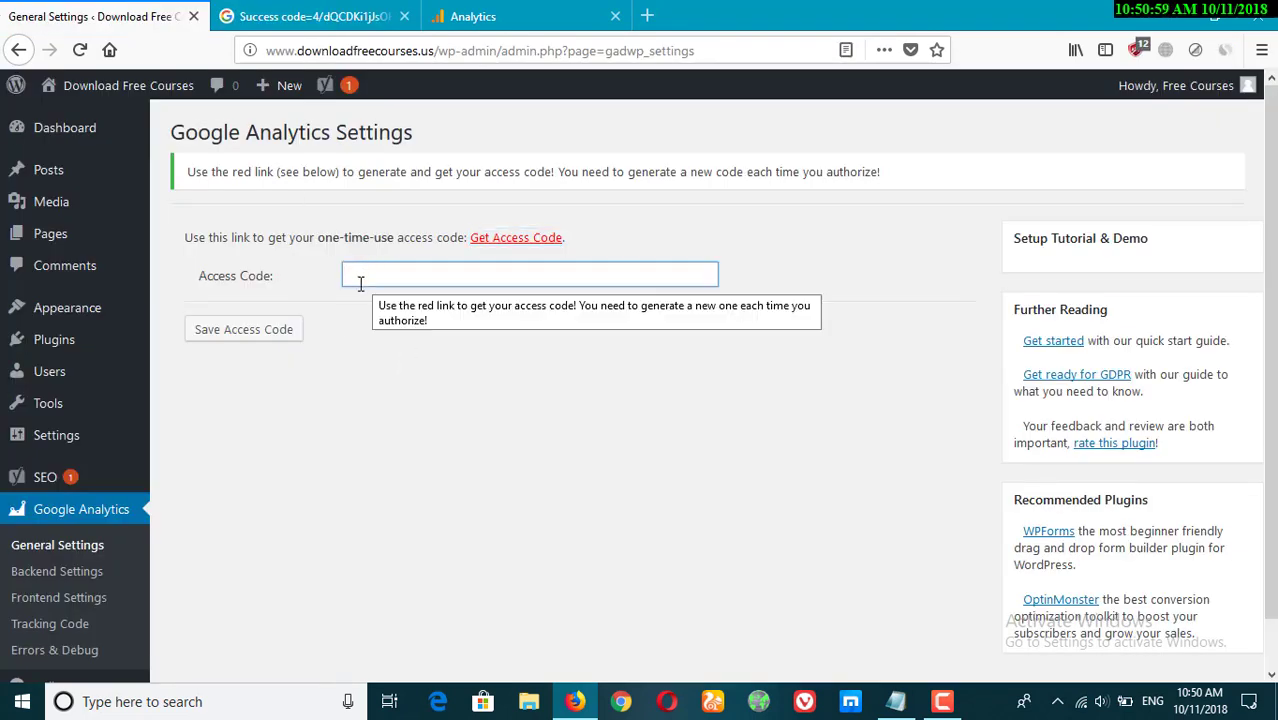
key(ctrl+v)
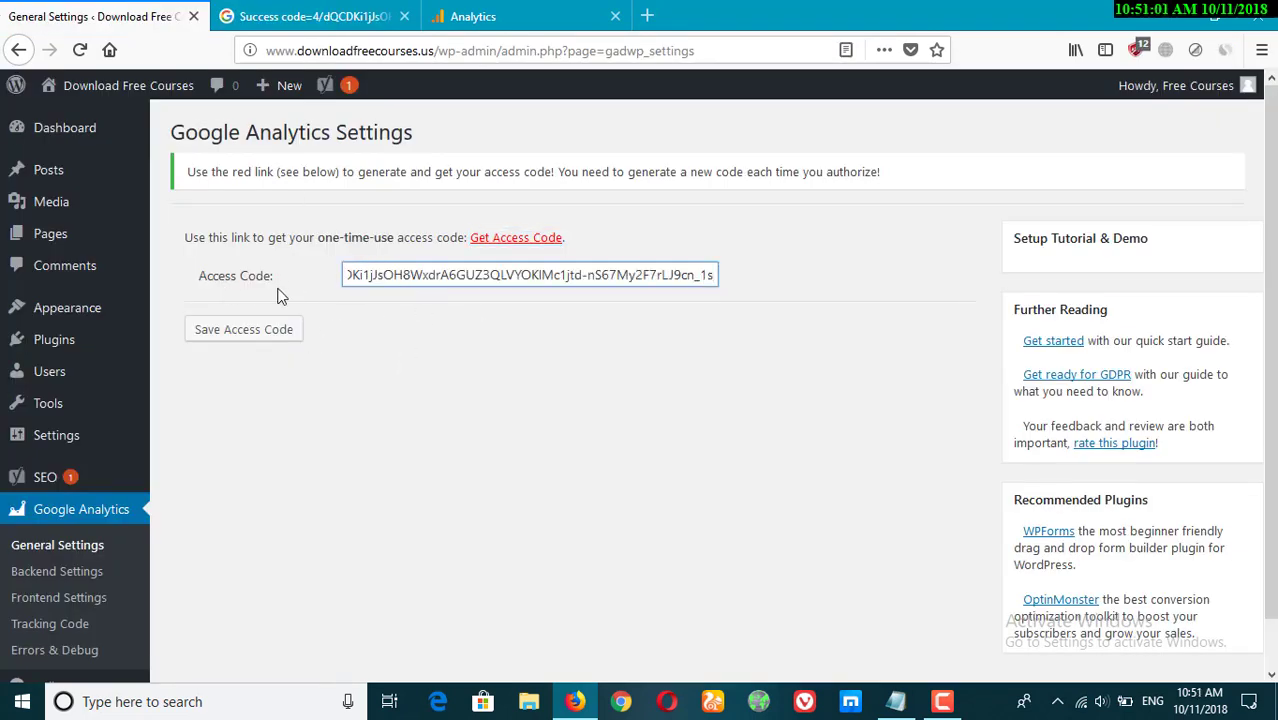
click(216, 341)
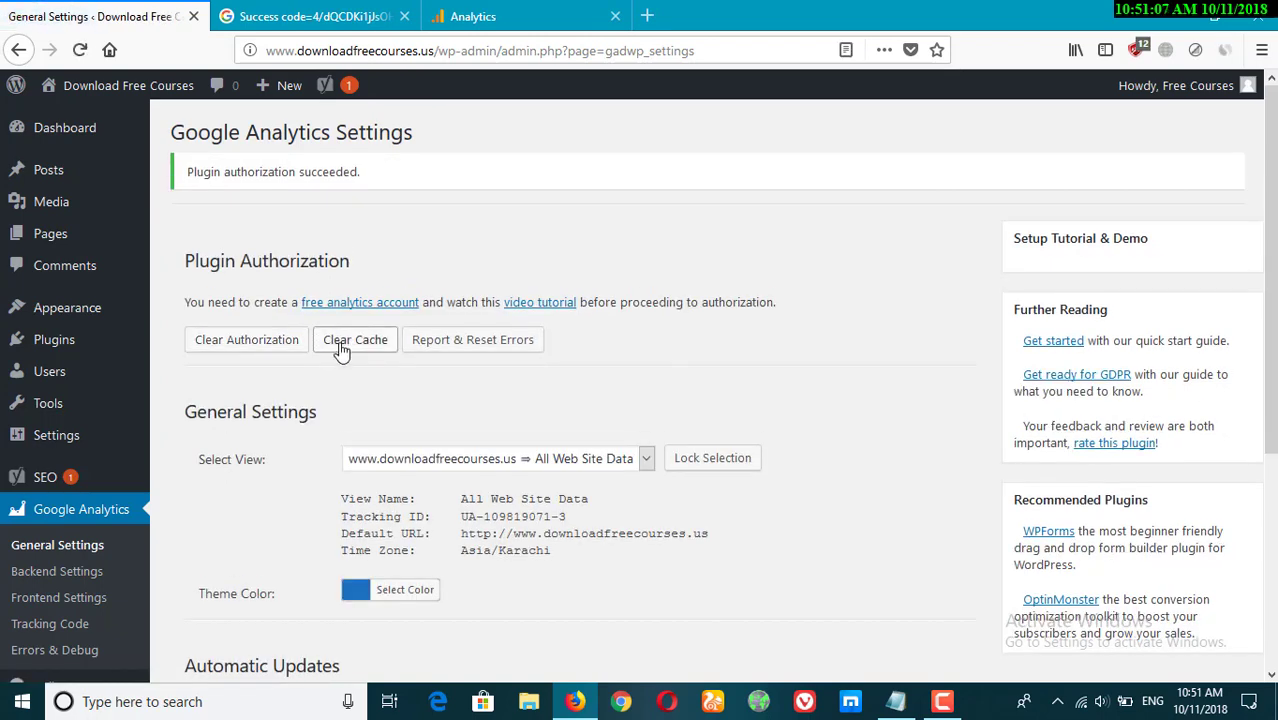
scroll(340, 350, down, 3)
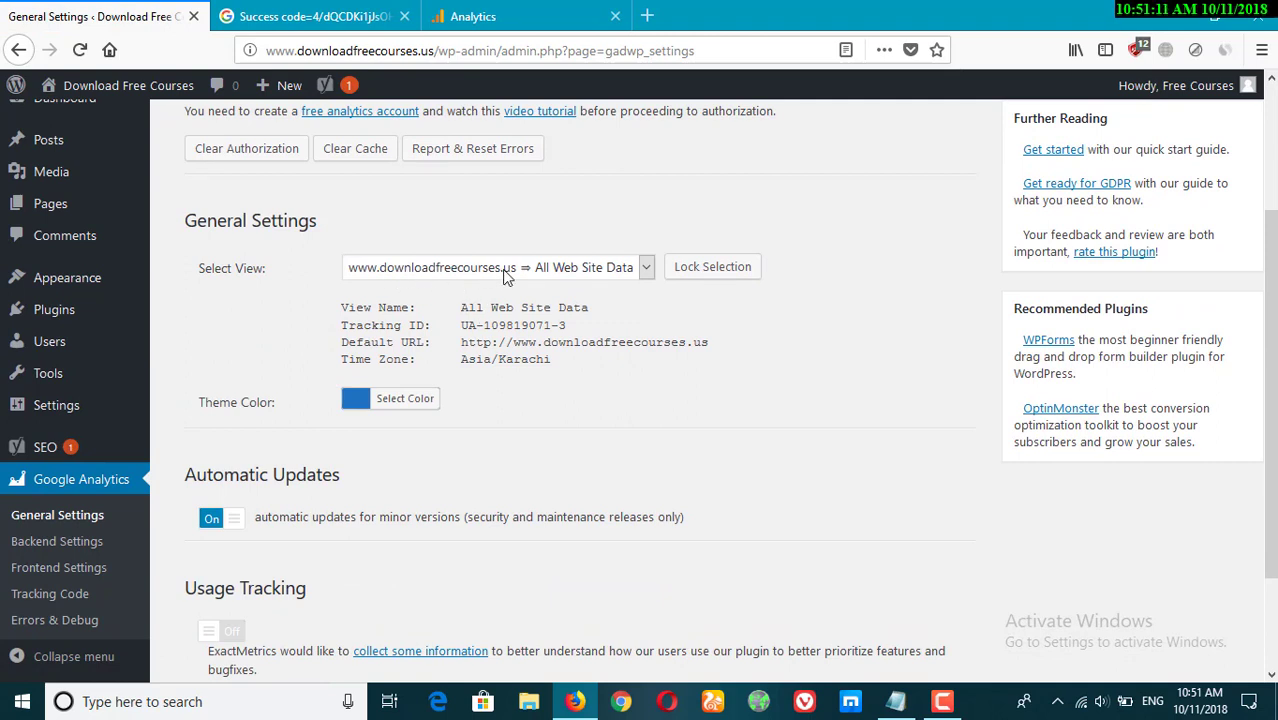
click(712, 267)
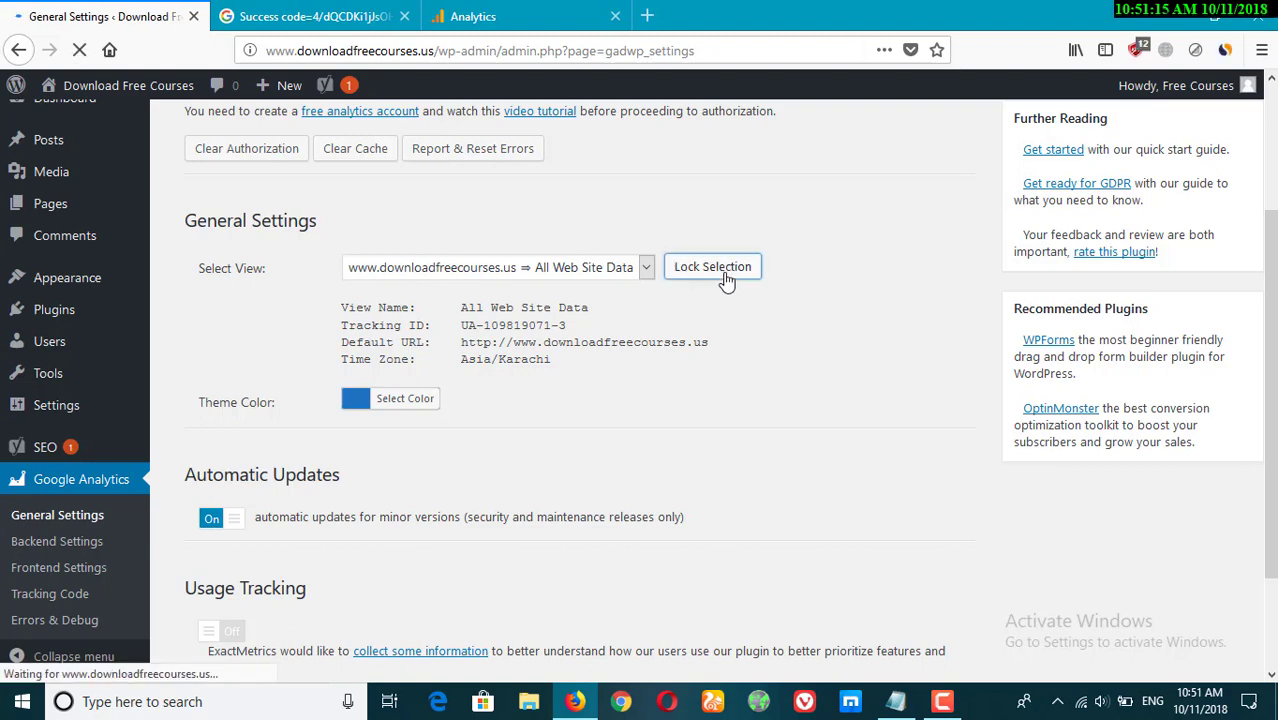
scroll(740, 300, down, 3)
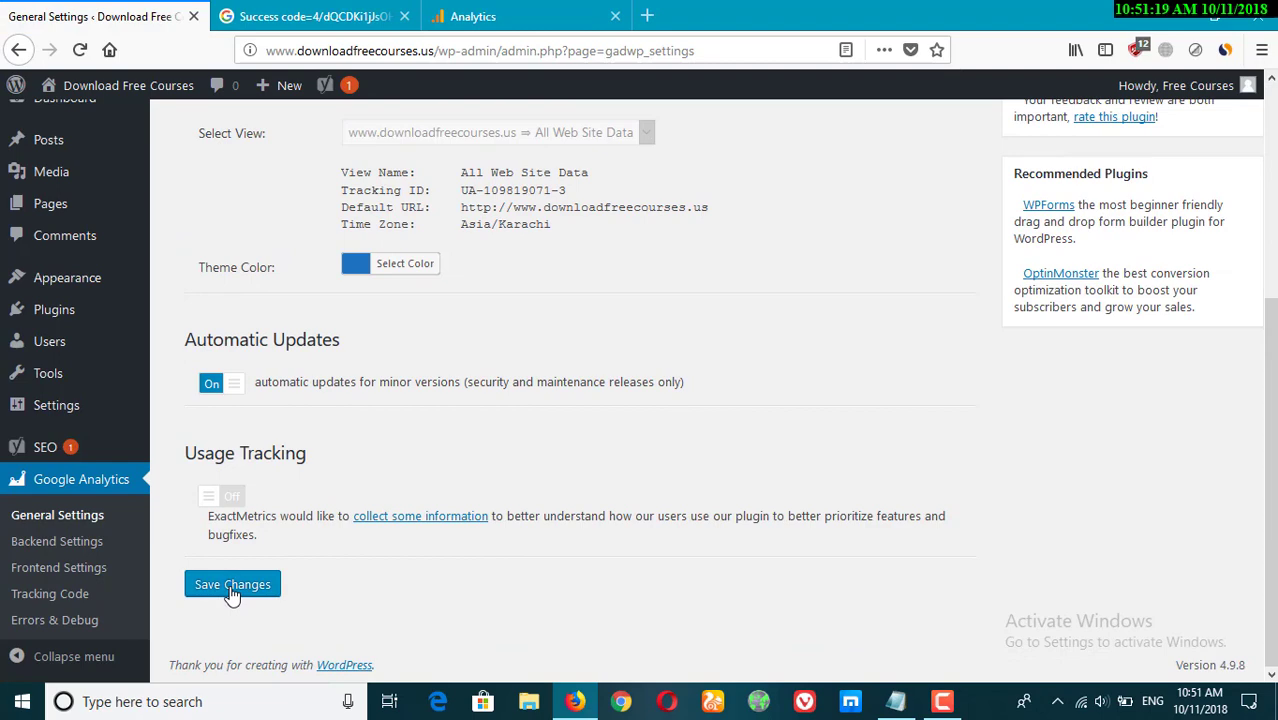
click(231, 590)
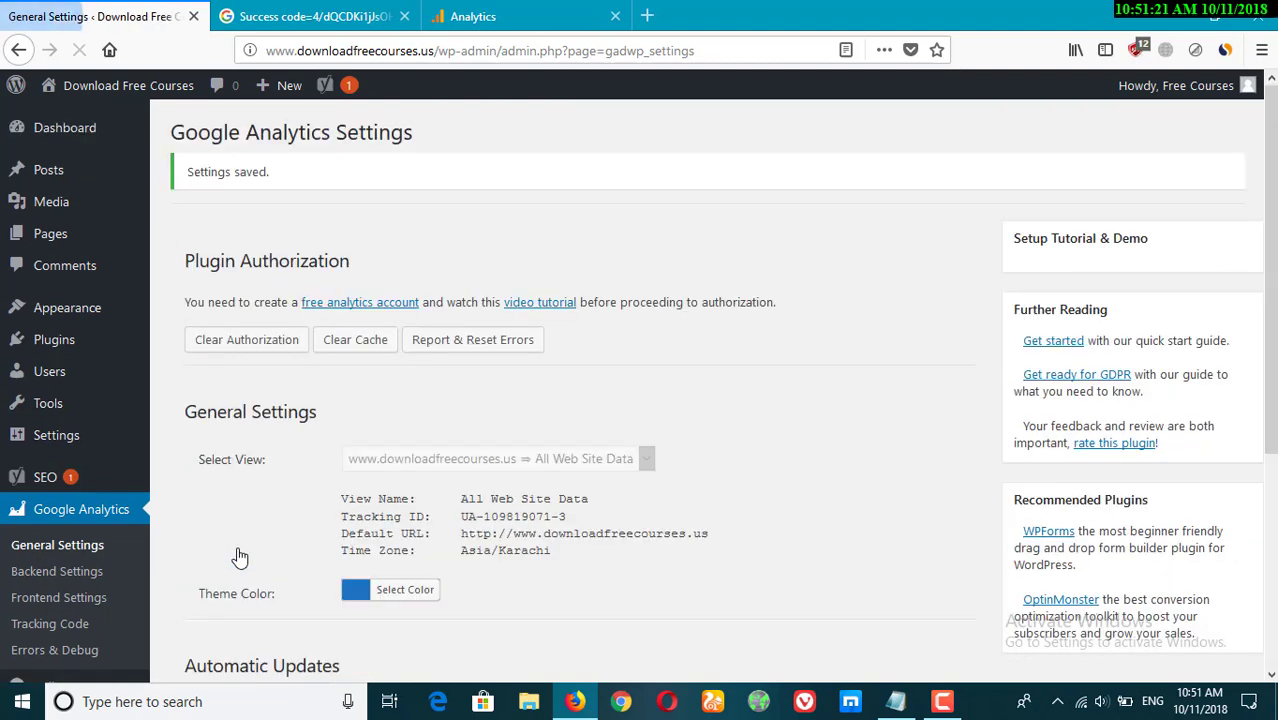
Close the access code tab and return to the Google Analytics Settings page.
click(285, 15)
key(ctrl+w)
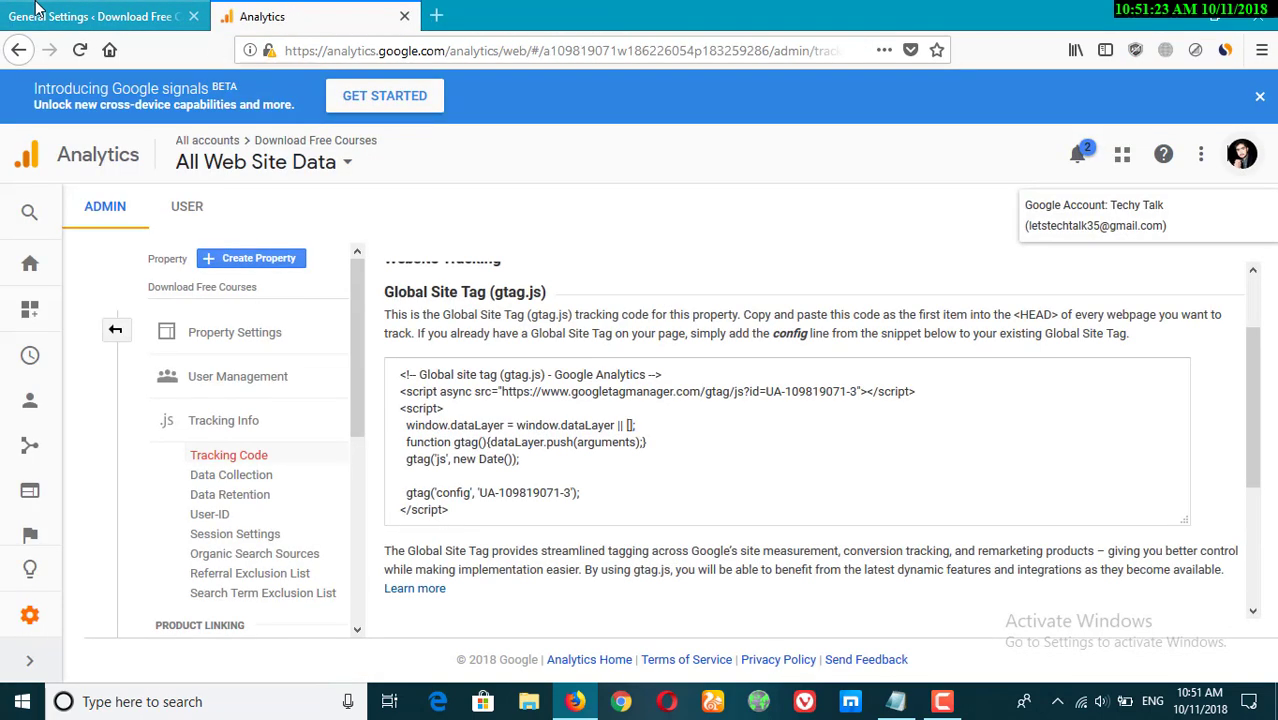
click(35, 12)
scroll(489, 445, down, 3)
scroll(470, 420, up, 3)
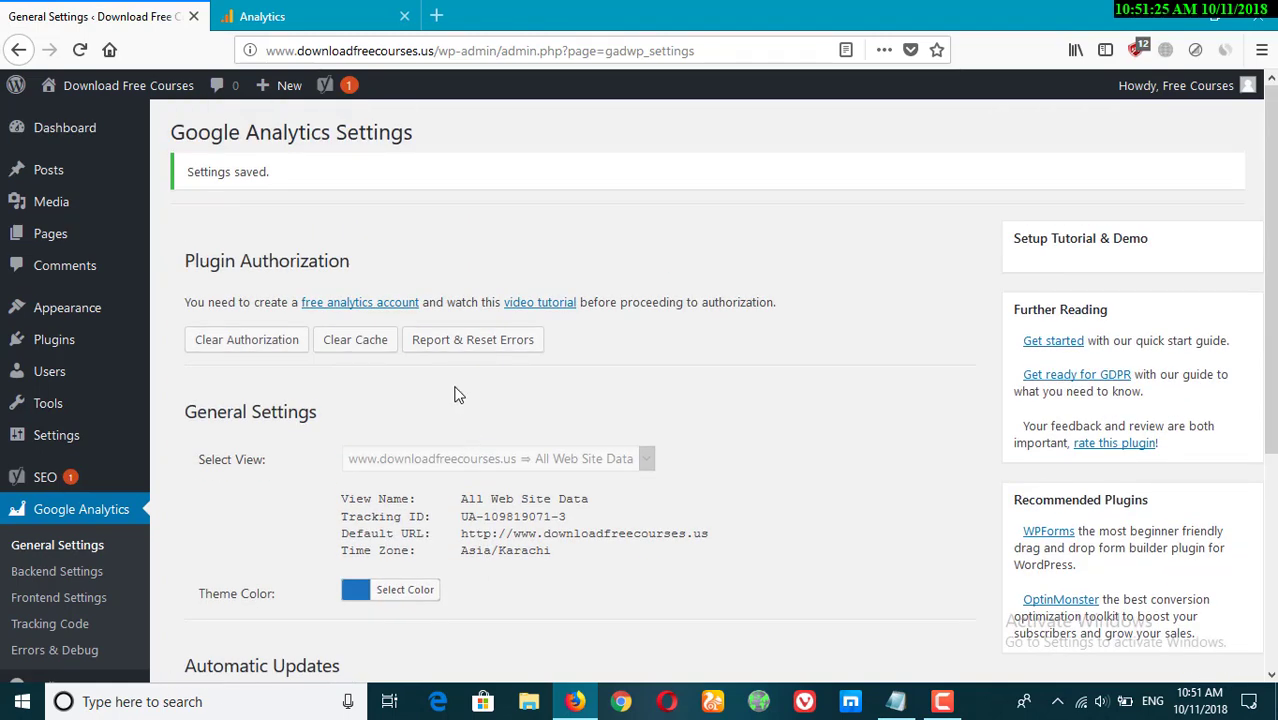
On the Dashboard, decline ExactMetrics usage tracking and move the Google Analytics Dashboard widget to the top of the second column.
click(55, 140)
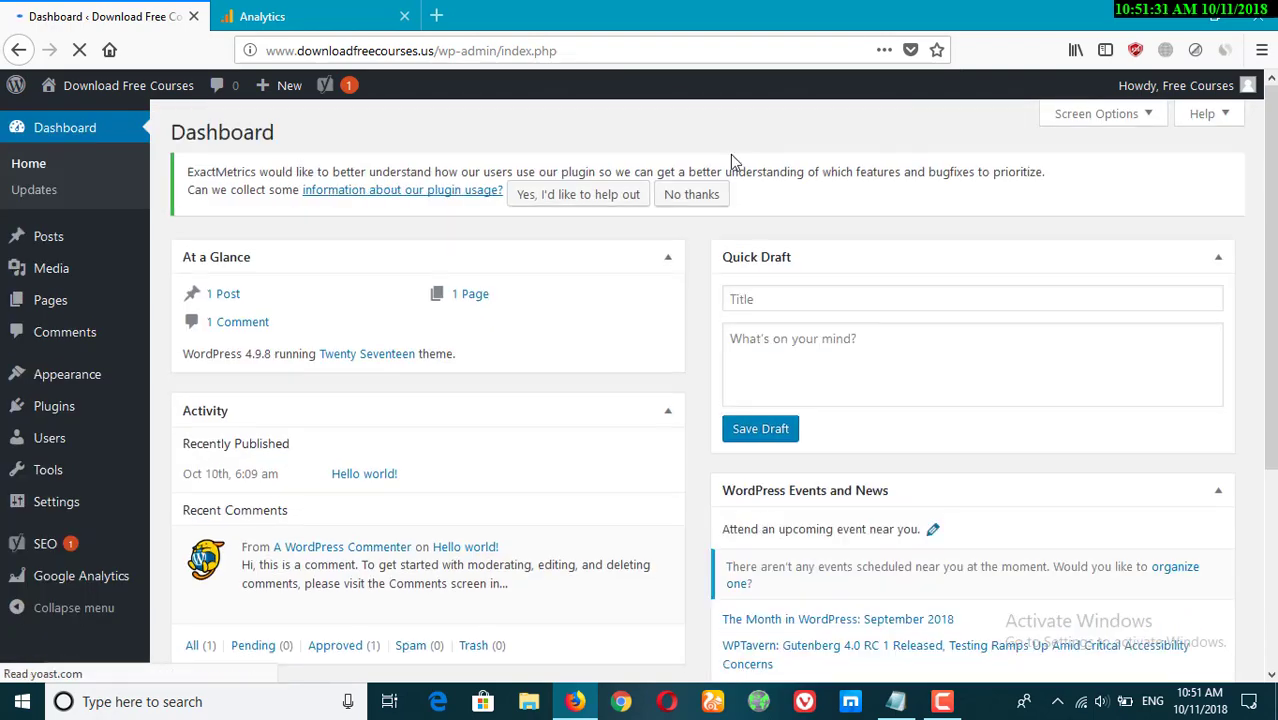
click(692, 195)
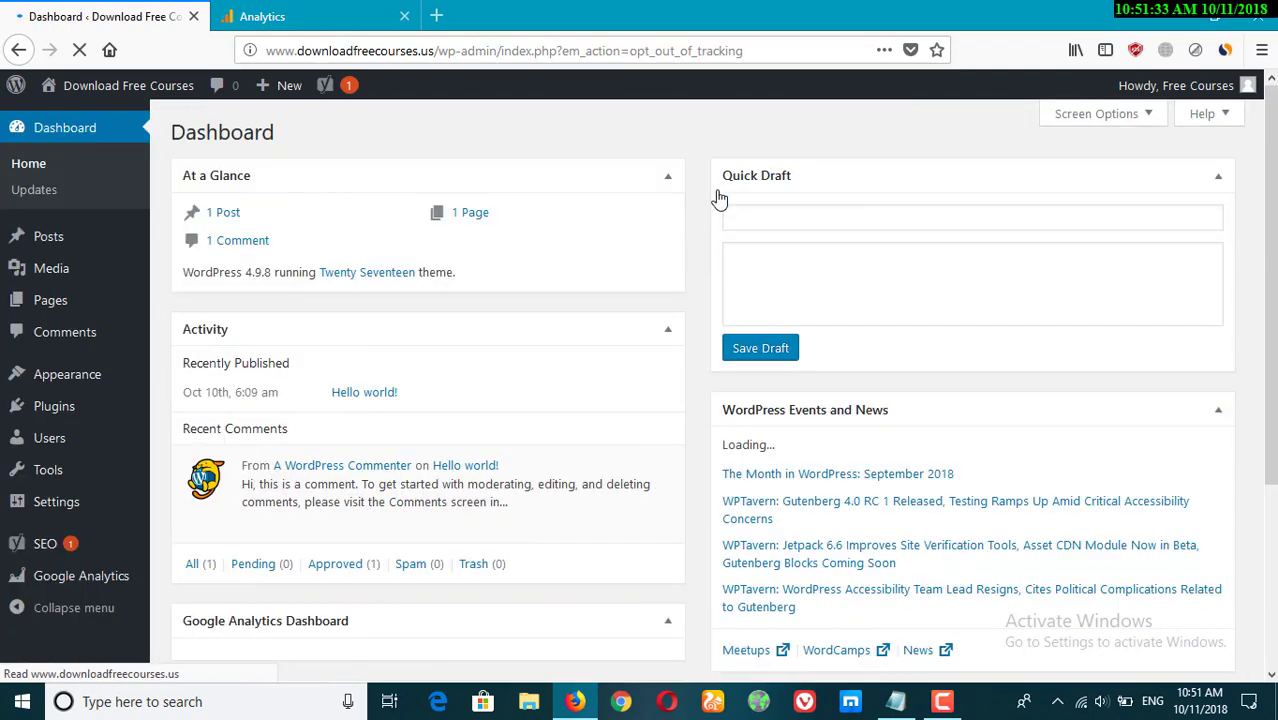
scroll(716, 195, down, 5)
scroll(716, 195, down, 3)
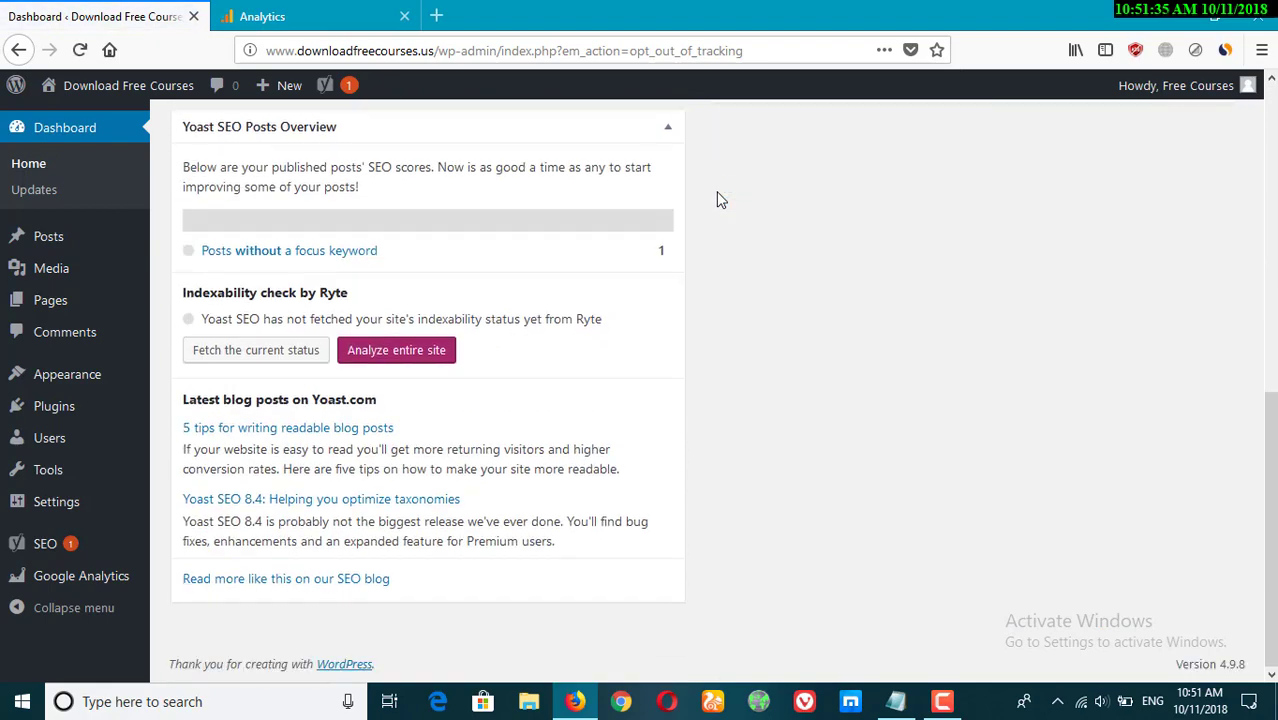
scroll(728, 199, up, 10)
scroll(753, 224, down, 5)
scroll(753, 224, up, 2)
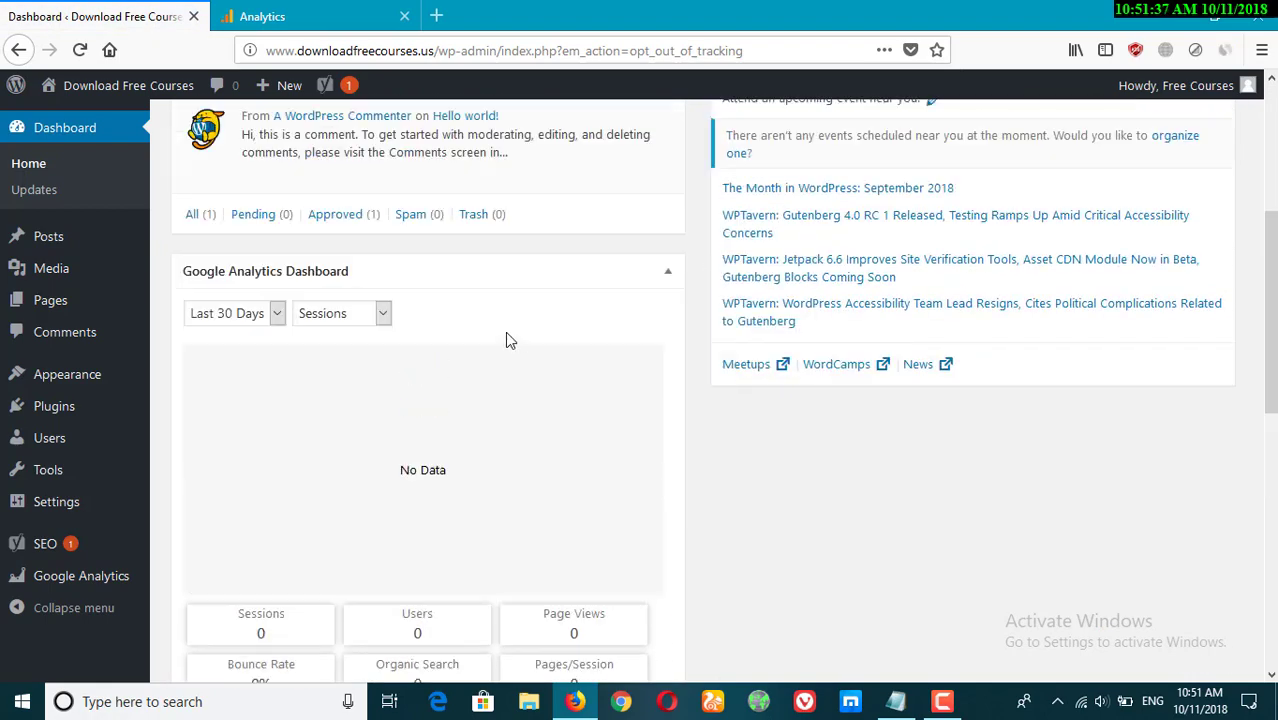
drag(772, 334, 816, 188)
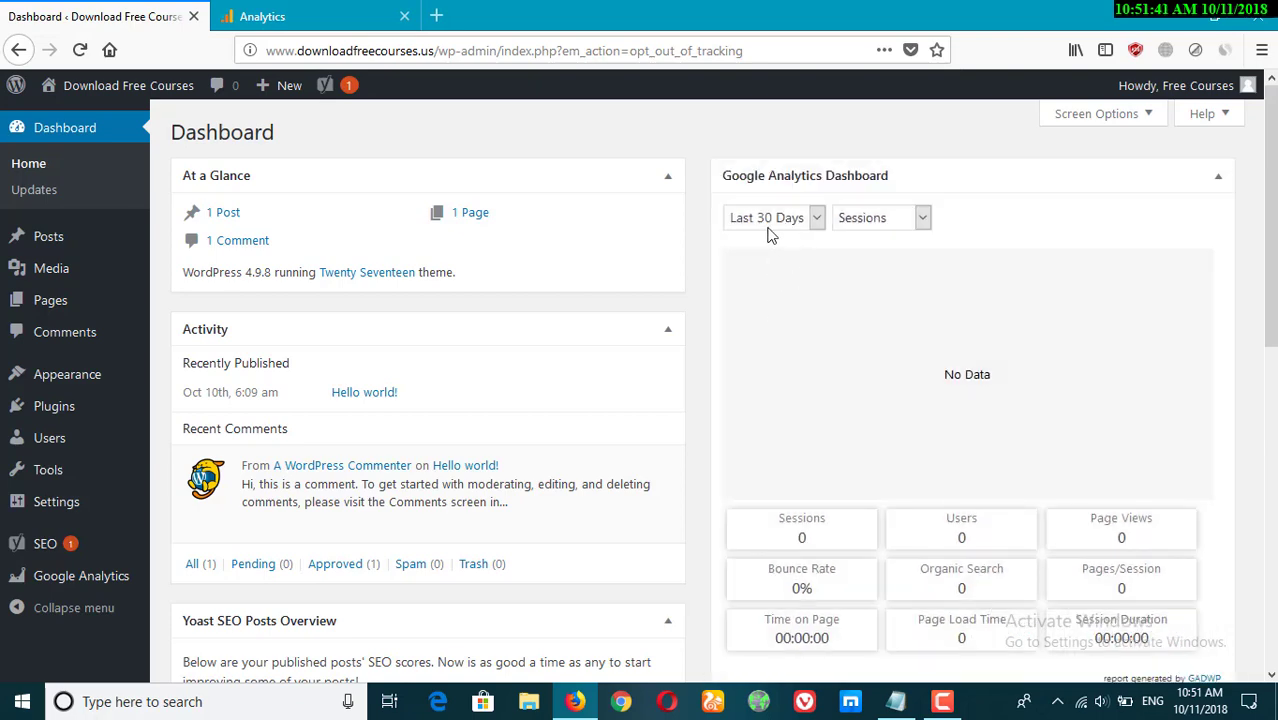
Set the Google Analytics Dashboard widget to show Users for Today.
click(768, 222)
click(770, 262)
click(870, 222)
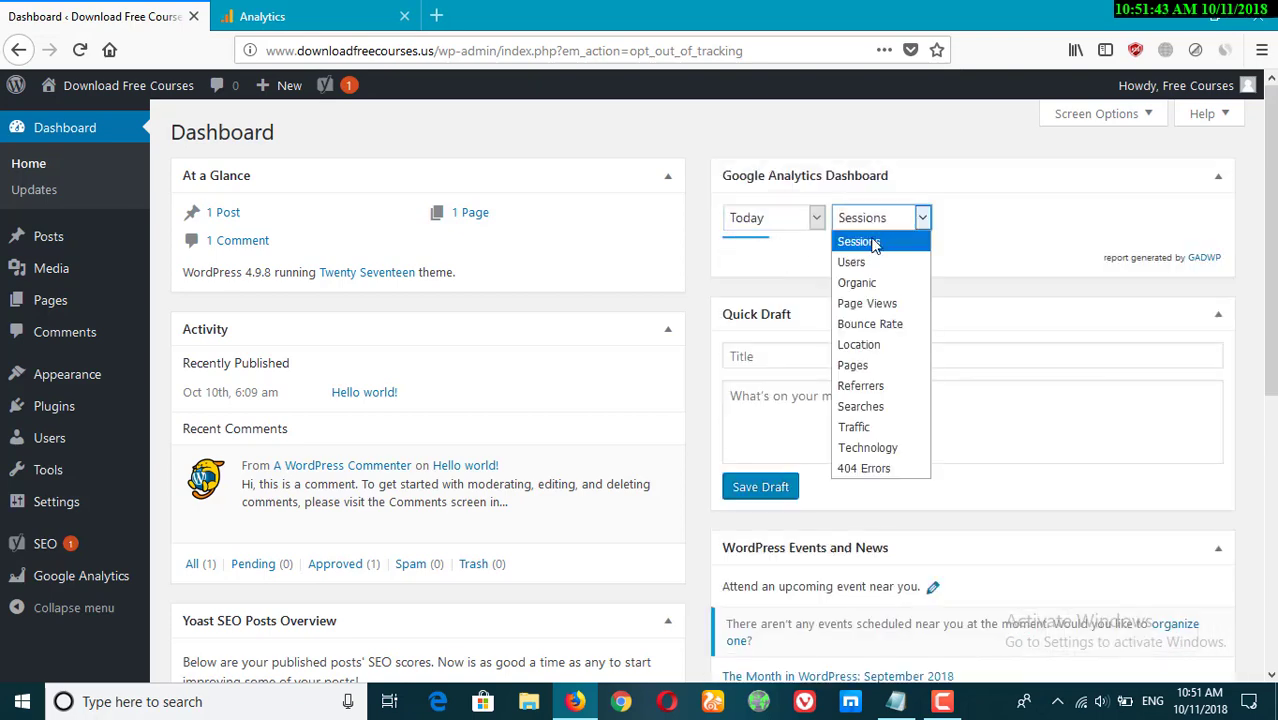
click(866, 262)
click(916, 217)
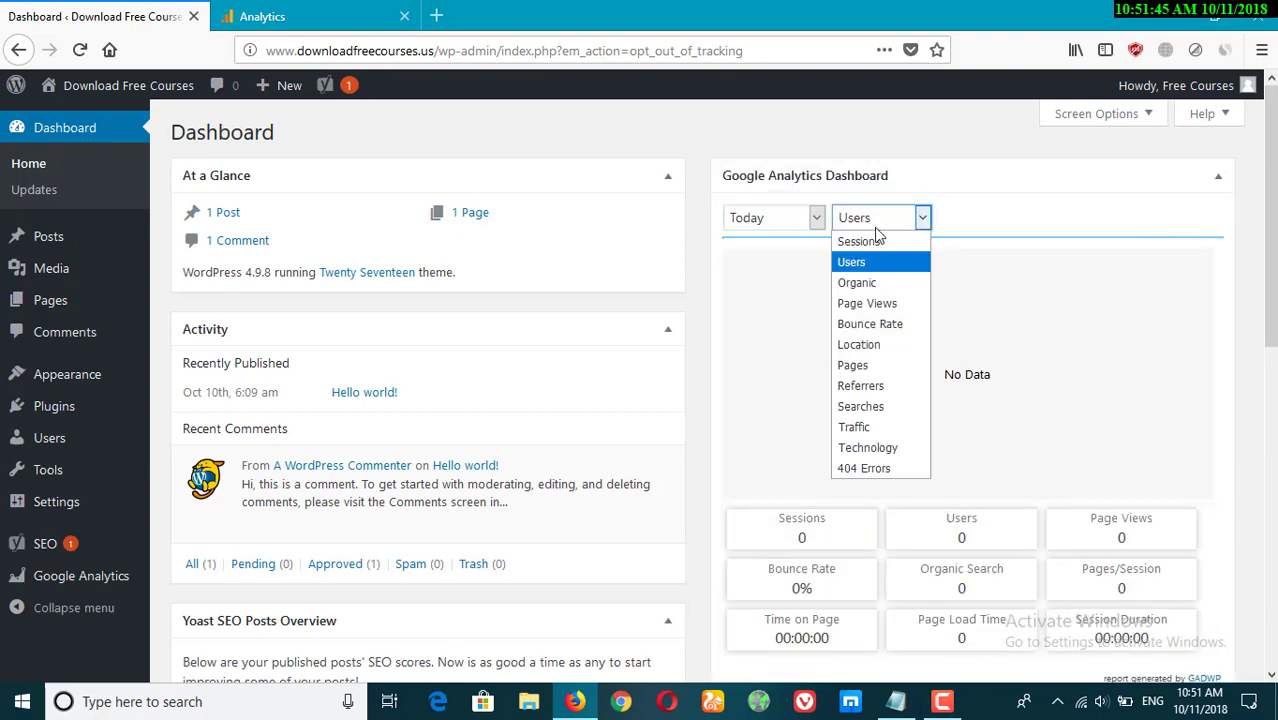
click(866, 166)
View the widget's Real-Time report, then switch its period back to Today.
click(783, 227)
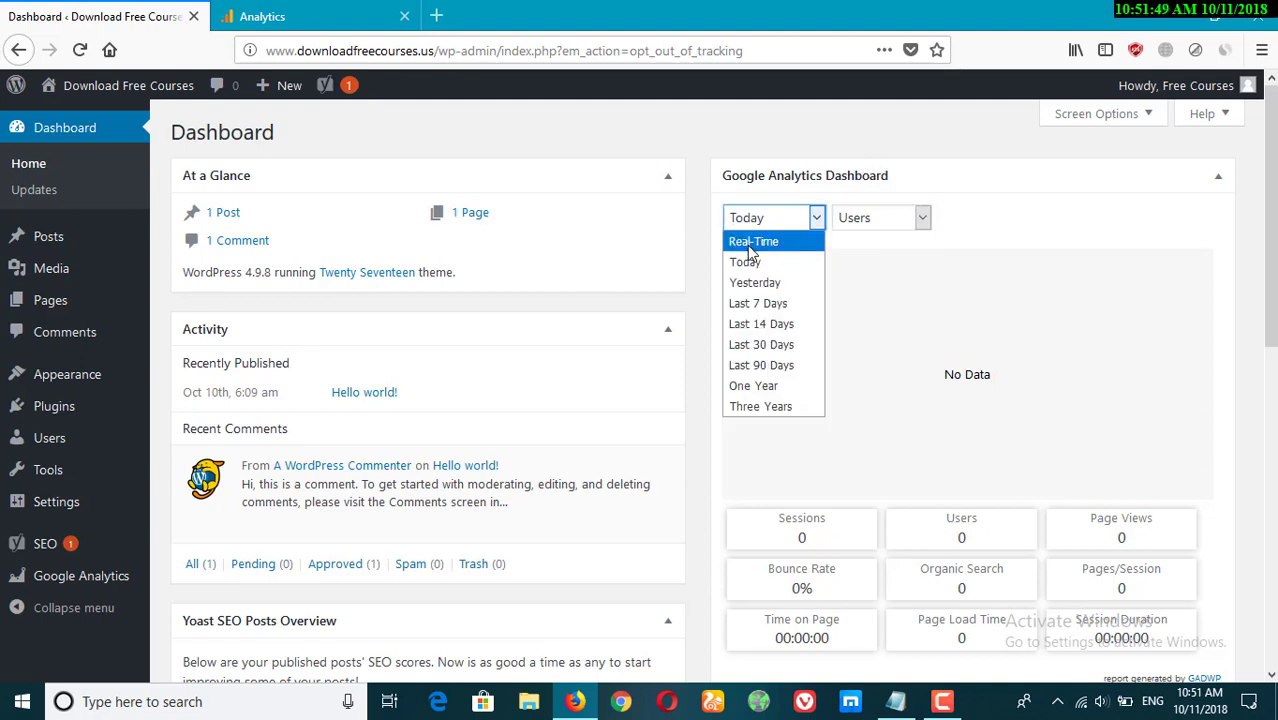
click(748, 241)
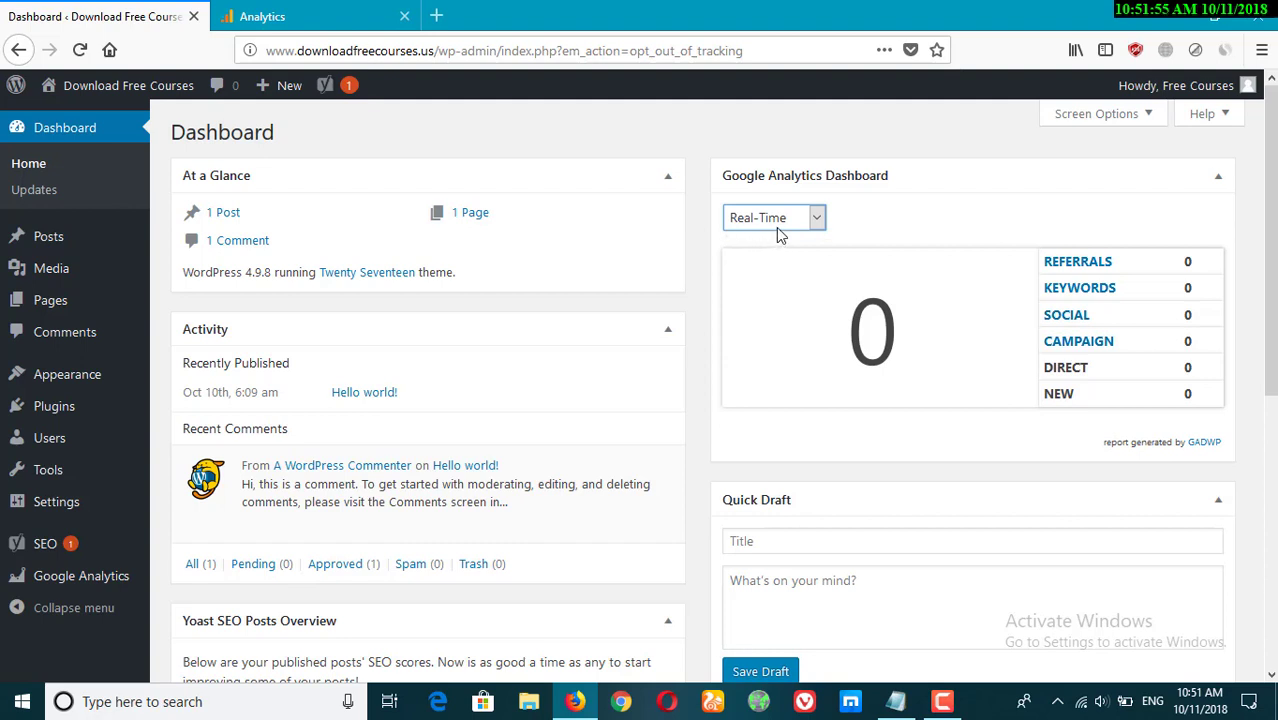
click(783, 227)
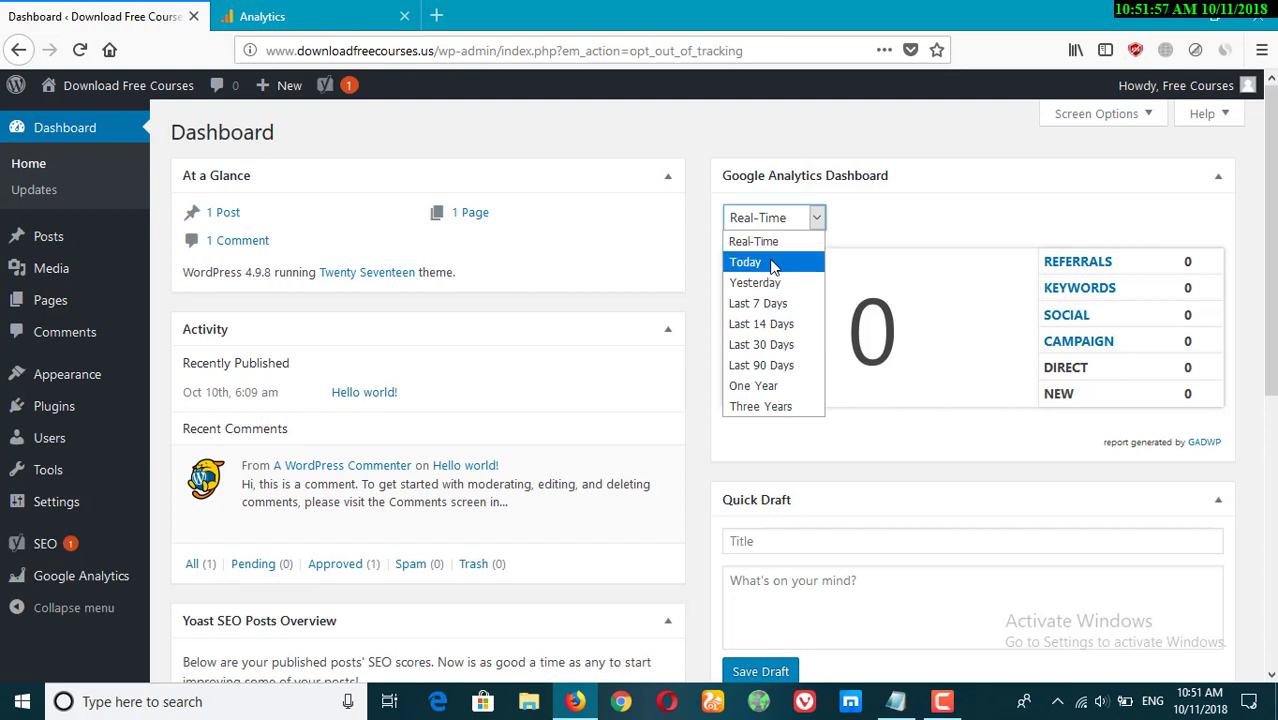
click(772, 262)
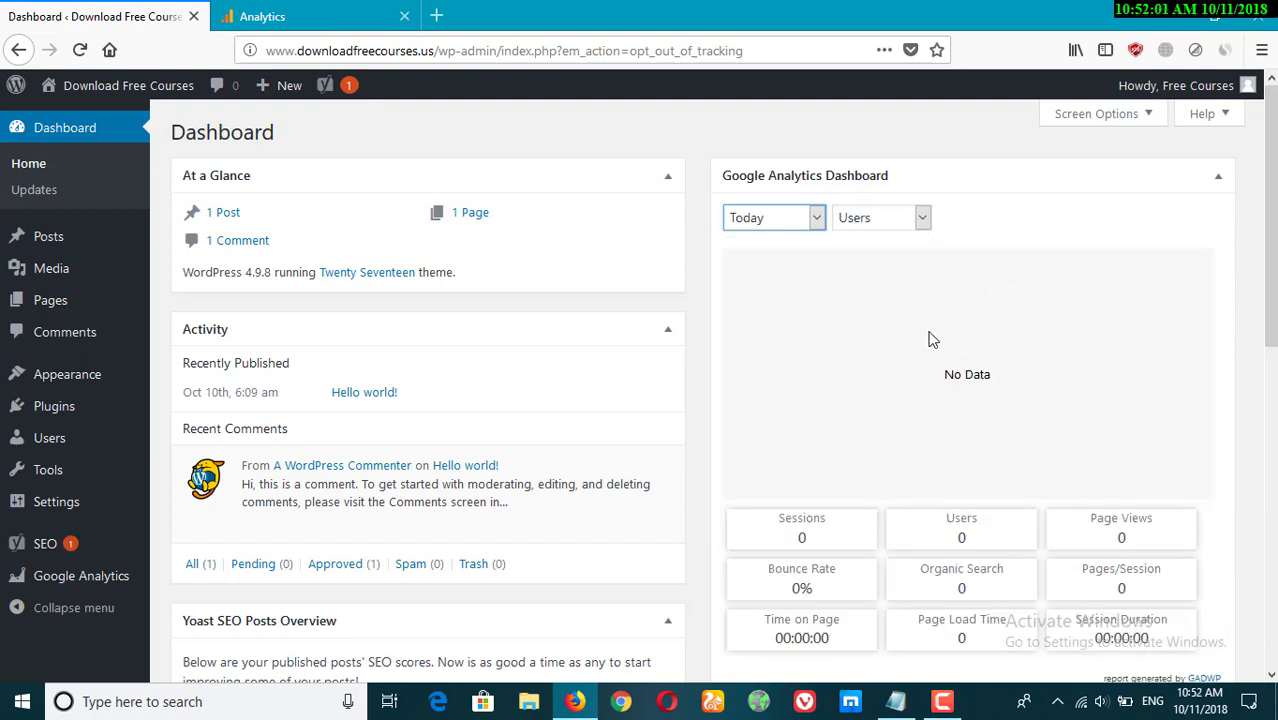
Open the Home report in the Google Analytics tab.
mouse_move(26, 380)
click(350, 16)
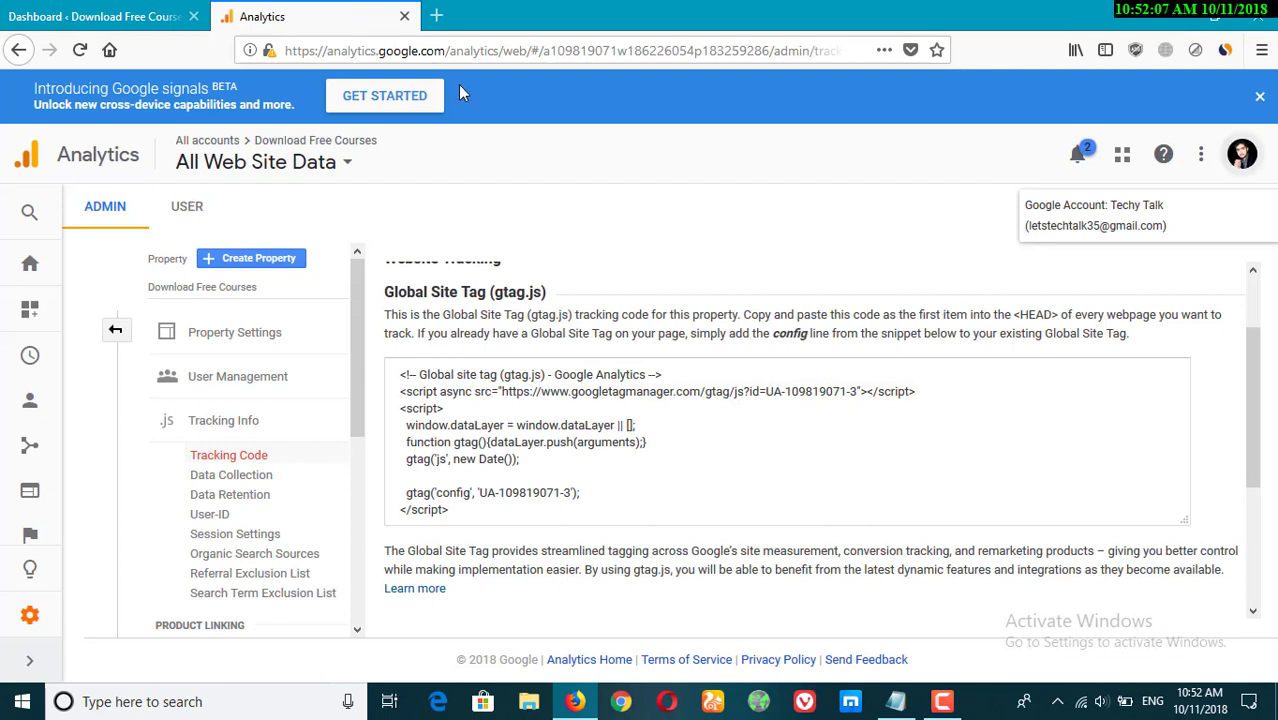
click(30, 274)
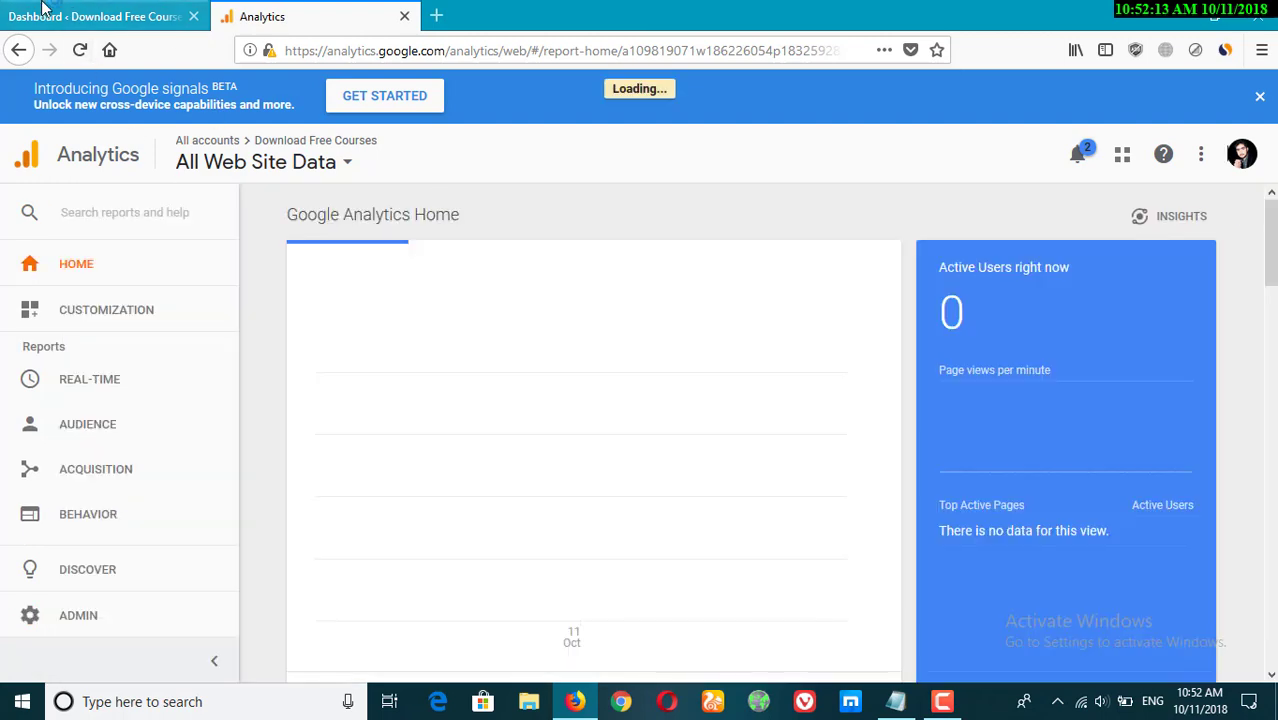
Switch between the WordPress dashboard widget and the Analytics Home report to compare their figures.
click(45, 16)
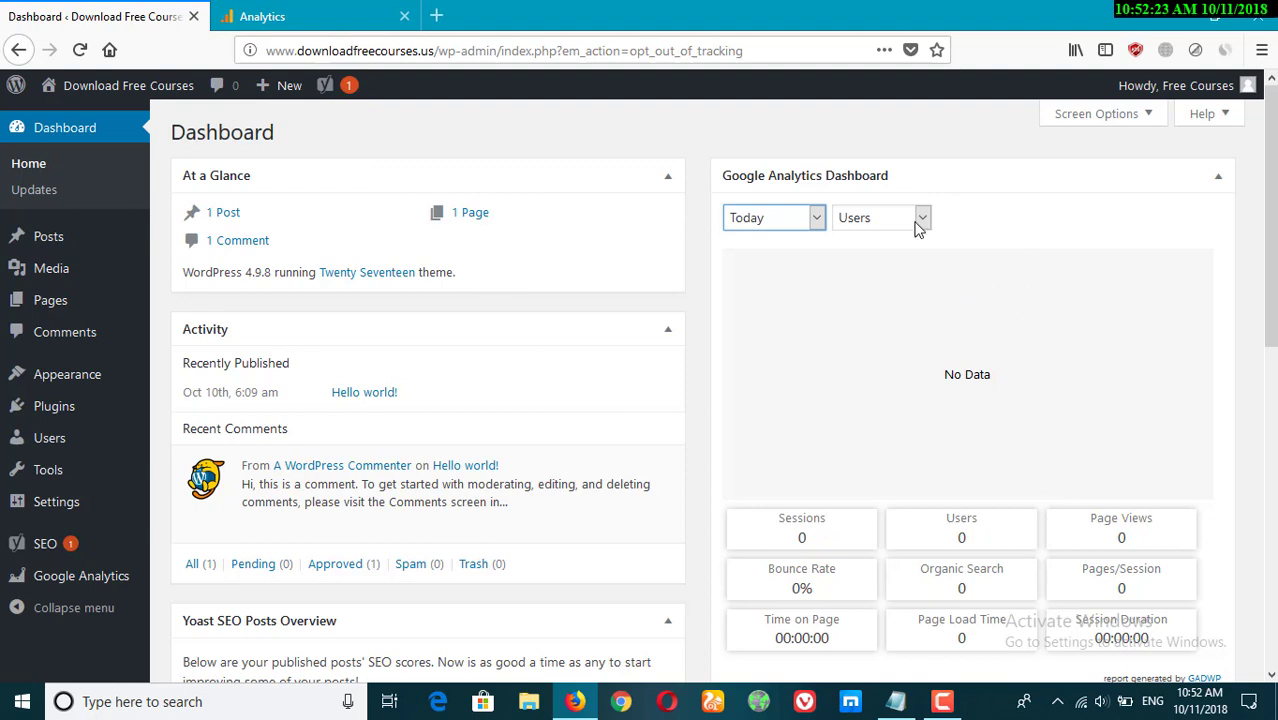
click(294, 14)
scroll(969, 400, down, 1)
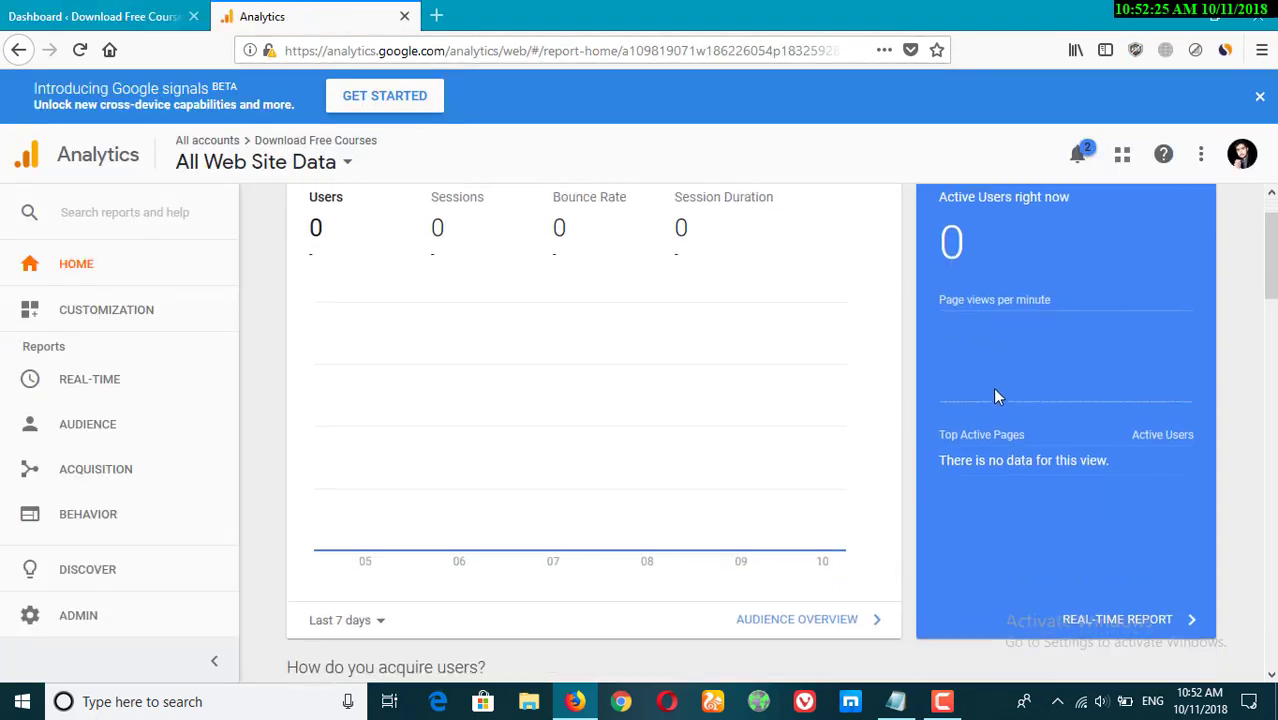
scroll(900, 400, up, 1)
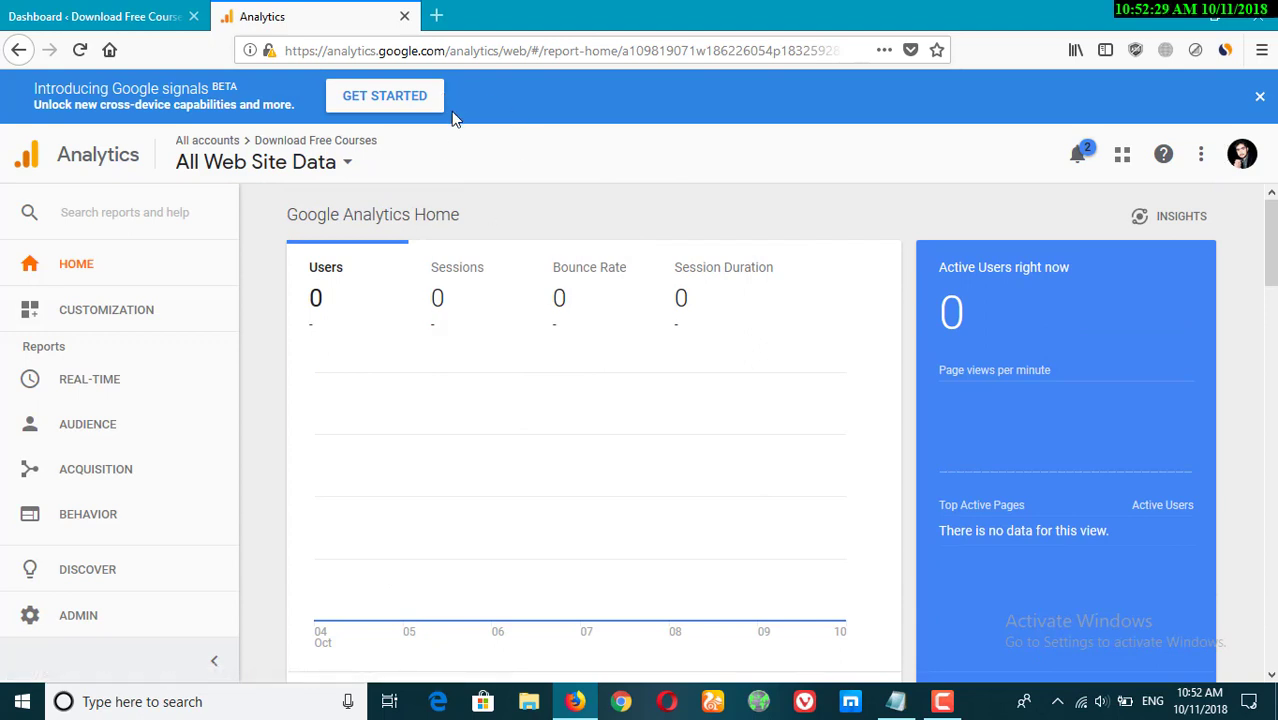
click(113, 10)
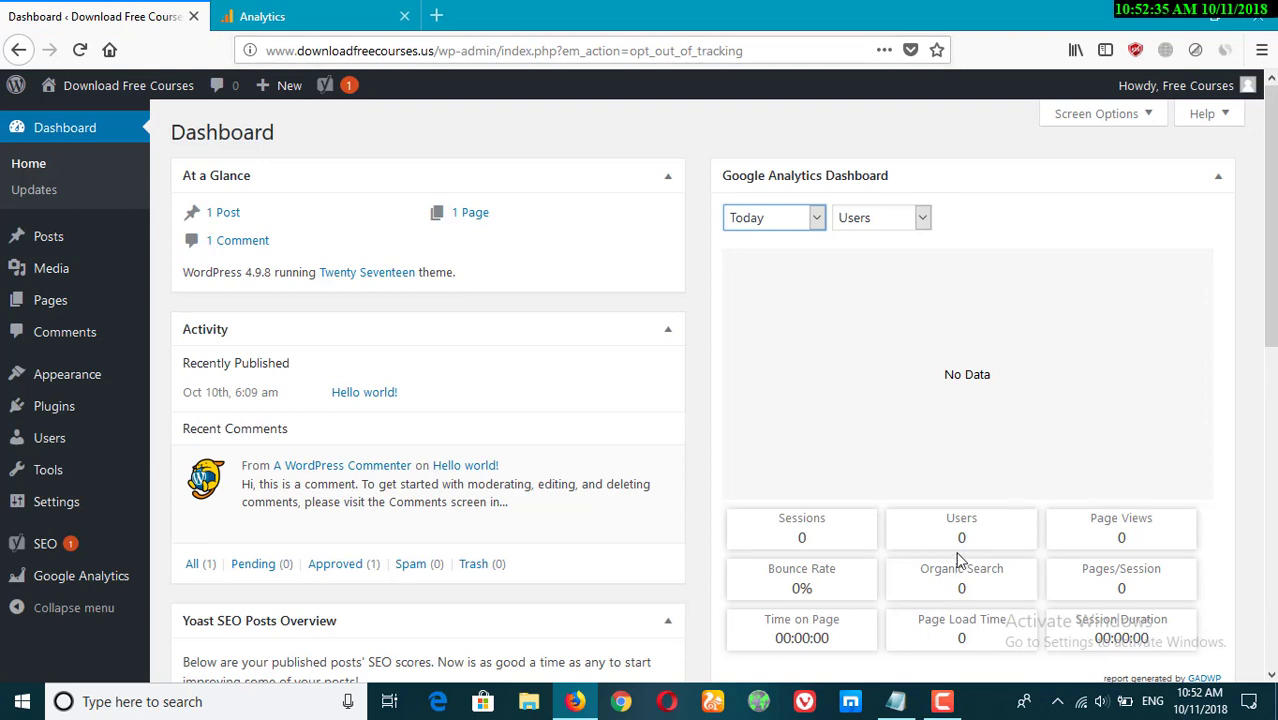
drag(957, 535, 979, 535)
click(1010, 592)
click(278, 12)
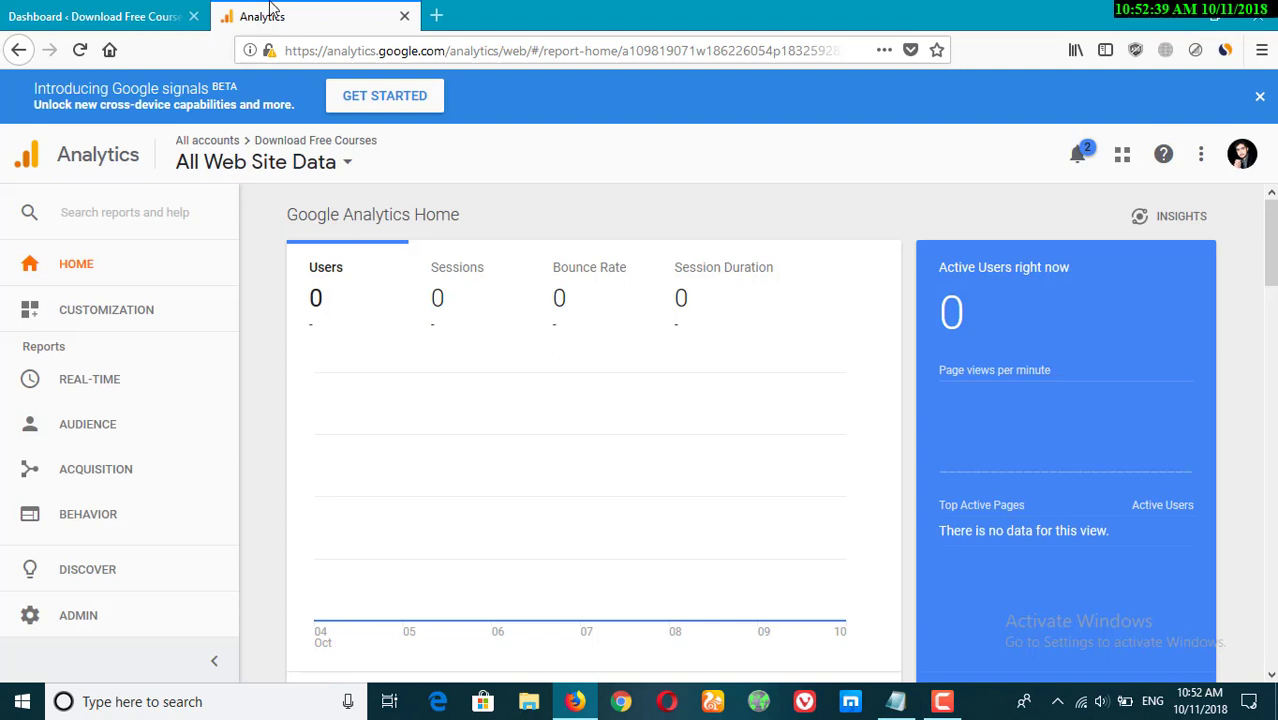
click(165, 9)
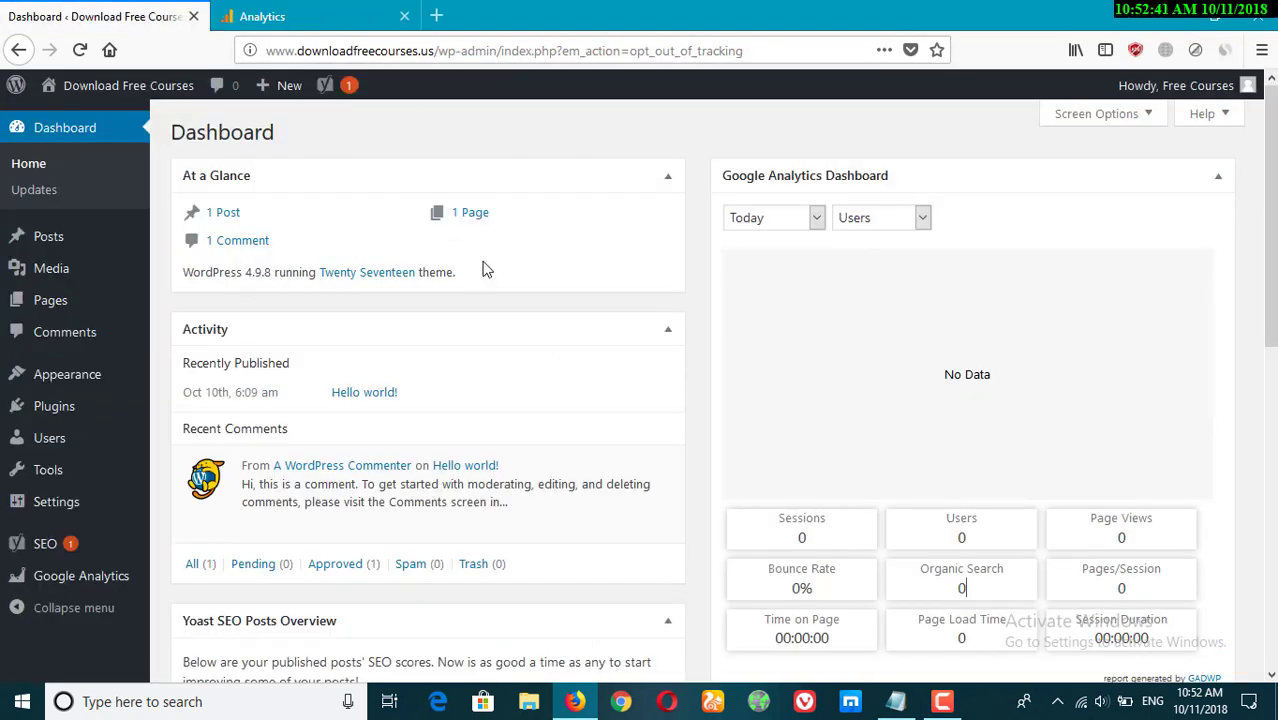